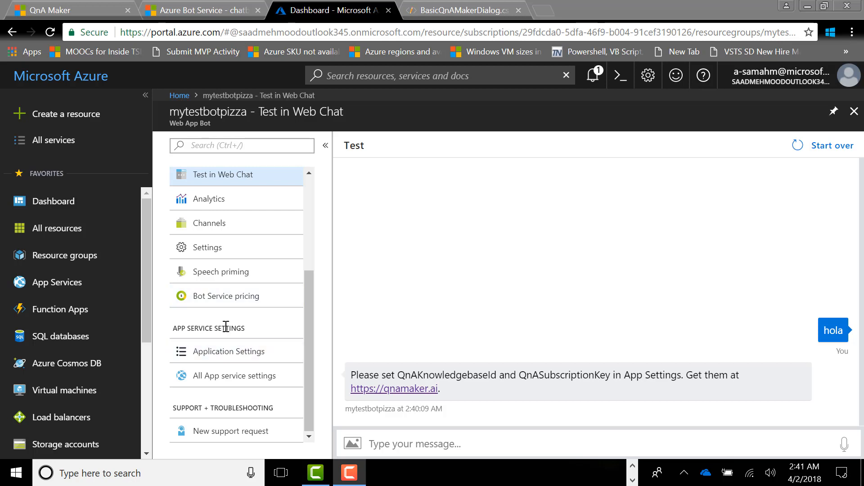
Step: Open the bot's Application Settings and bring the QnAKnowledgebaseId and QnASubscriptionKey entries of the app settings into view
left_click(246, 355)
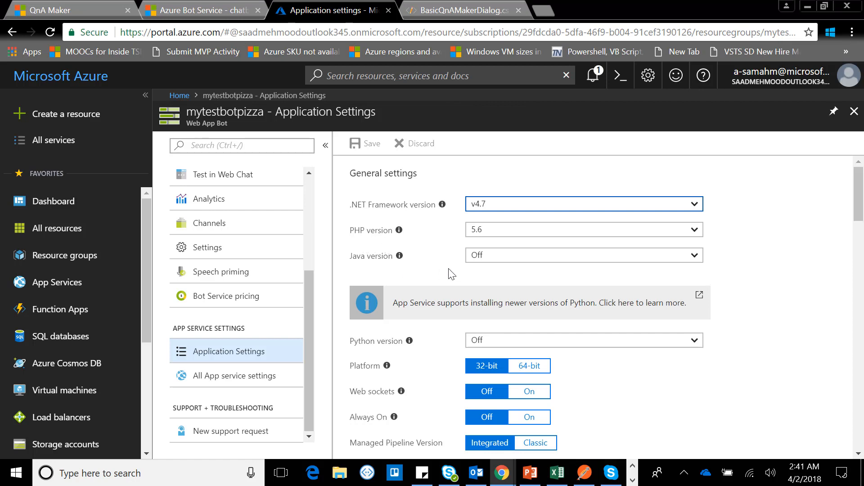
scroll(452, 274, "down", 3)
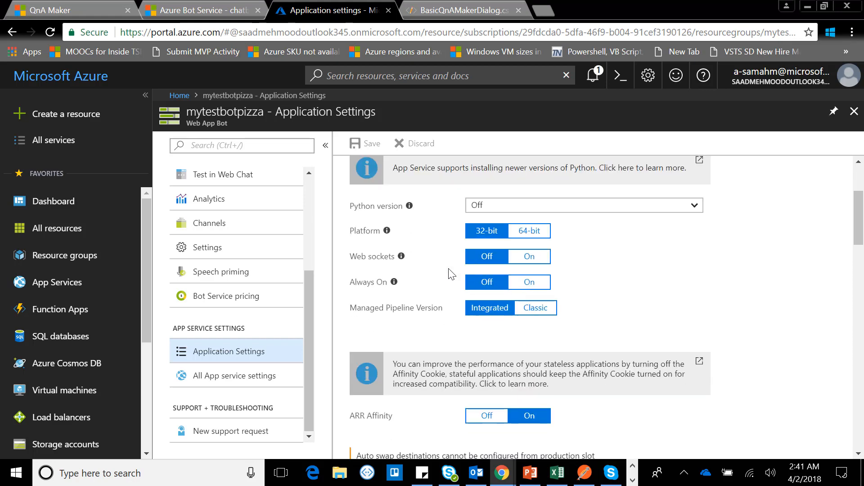
scroll(633, 250, "down", 5)
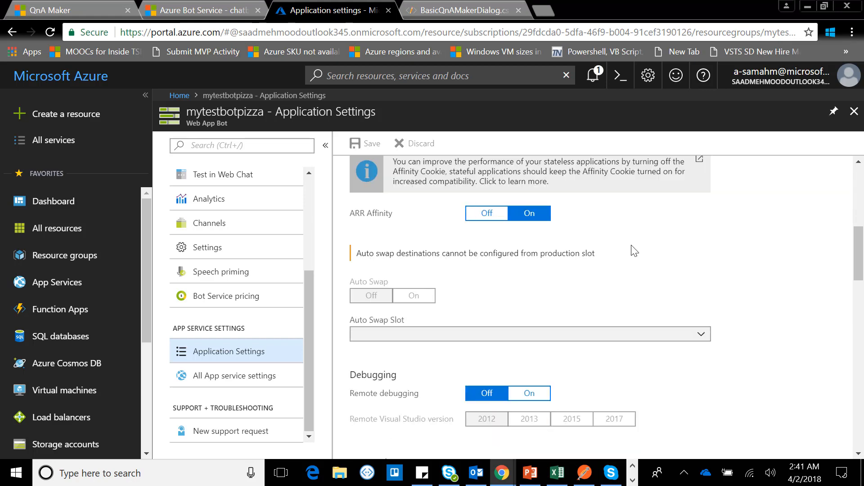
scroll(633, 251, "down", 2)
scroll(633, 250, "down", 5)
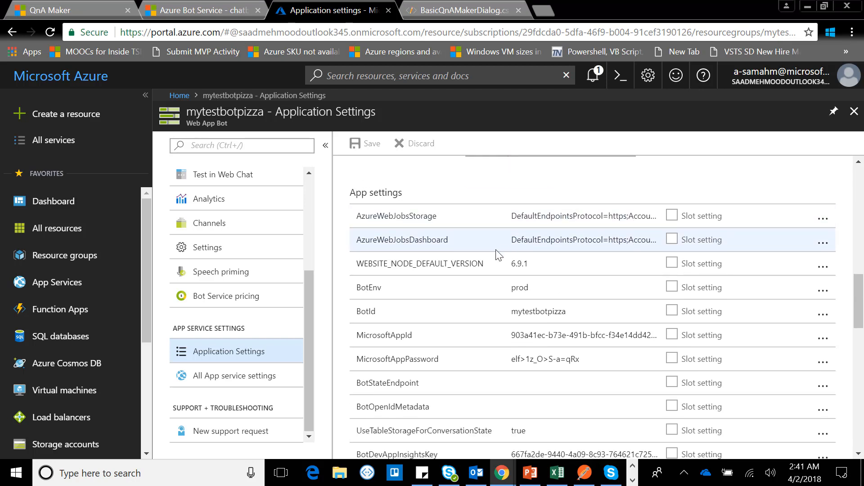
scroll(448, 251, "down", 2)
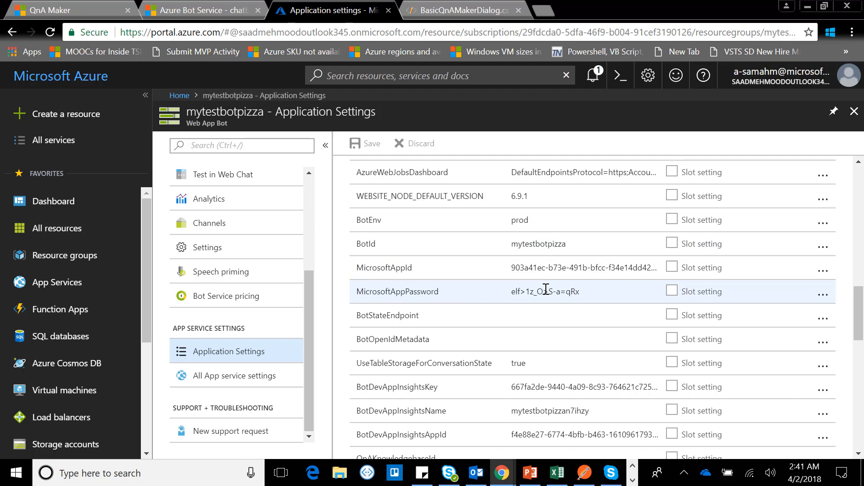
scroll(546, 289, "down", 2)
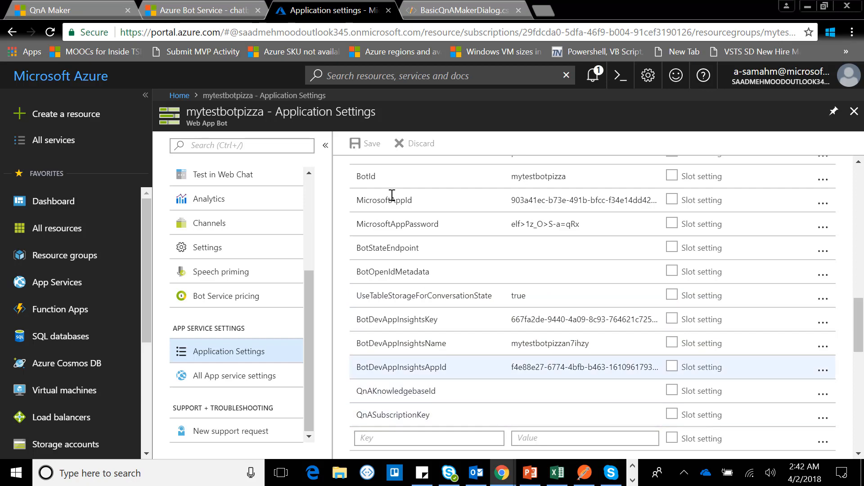
Step: Copy the subscription key from QnA Maker's sample HTTP request into the value of the QnASubscriptionKey app setting in the Azure portal
left_click(223, 5)
left_click(73, 5)
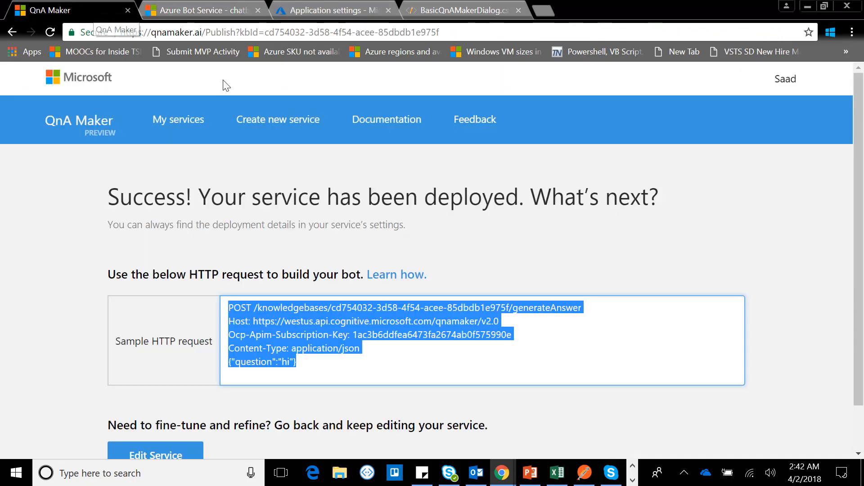
left_click(437, 338)
left_click_drag(528, 338, 351, 335)
key("ctrl+c")
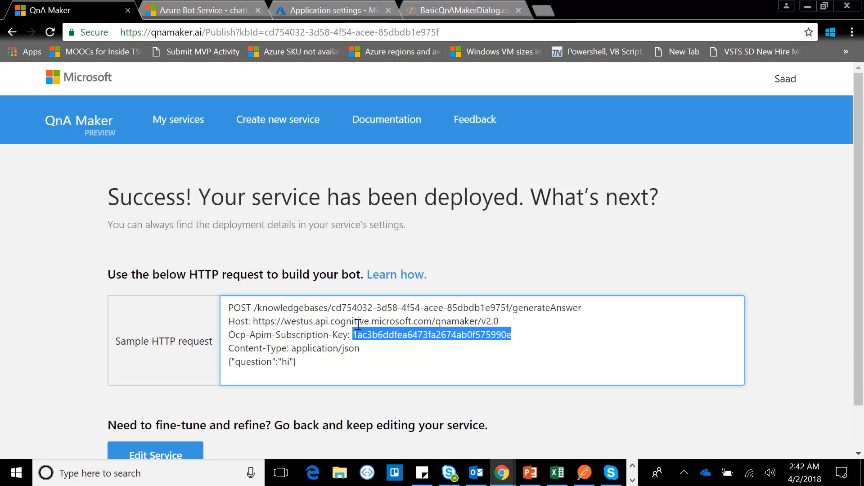
left_click(333, 10)
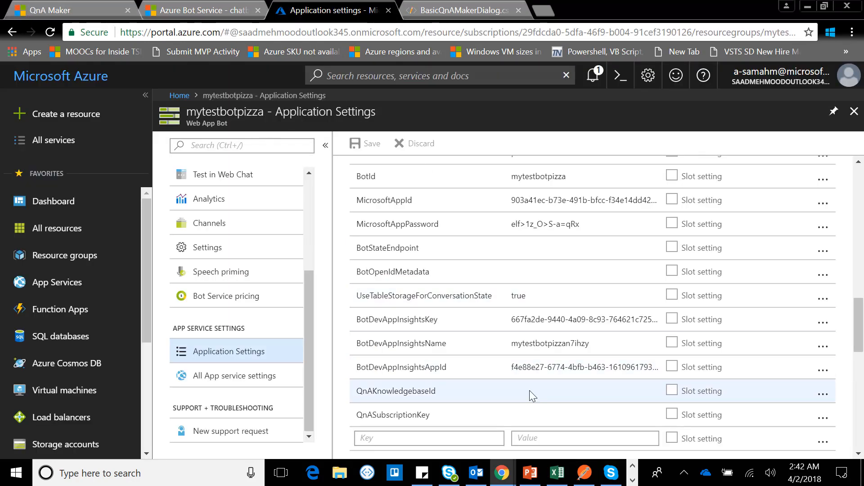
left_click(531, 415)
key("ctrl+v")
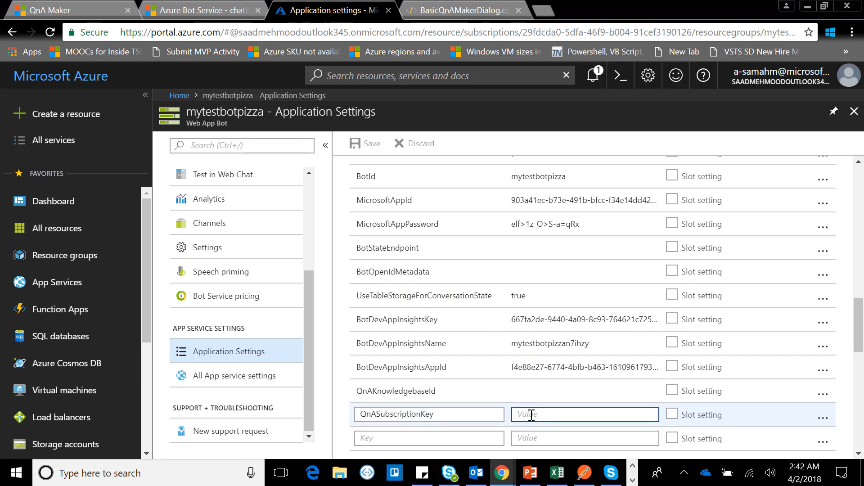
Step: Copy the knowledge base ID from QnA Maker's sample HTTP request into the Azure portal's QnAKnowledgebaseId setting and save the application settings
left_click(547, 396)
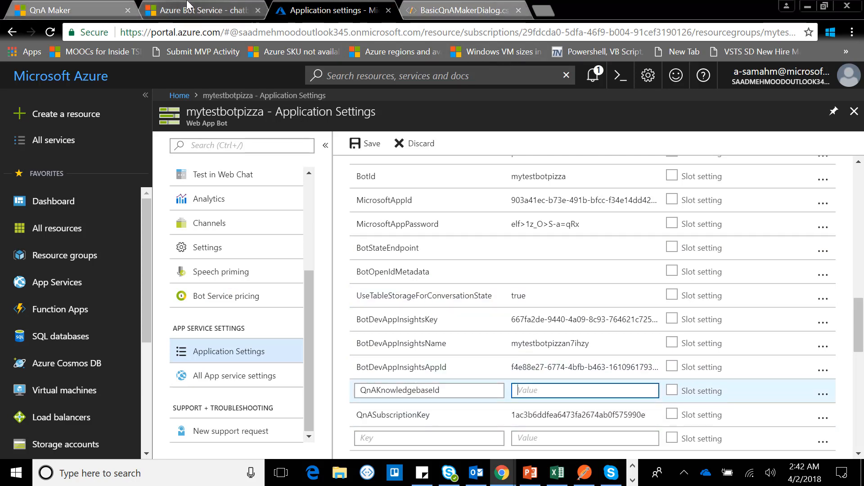
left_click(106, 5)
left_click_drag(423, 321, 431, 321)
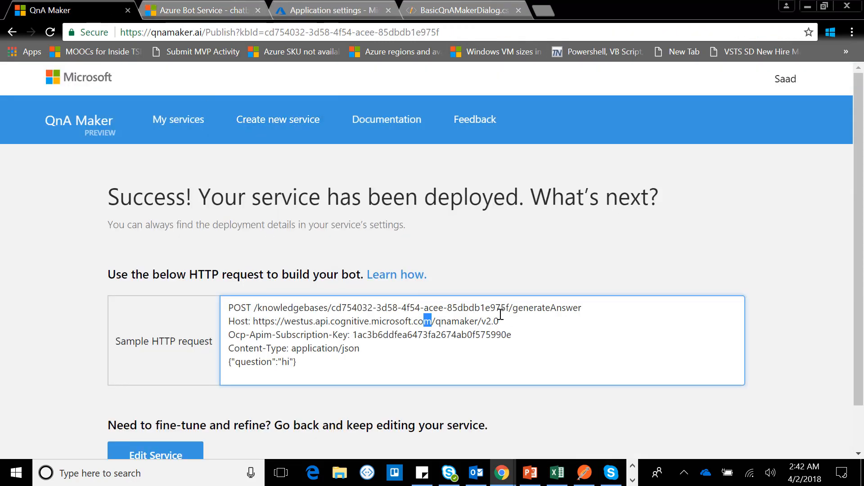
left_click_drag(512, 305, 332, 304)
key("ctrl+c")
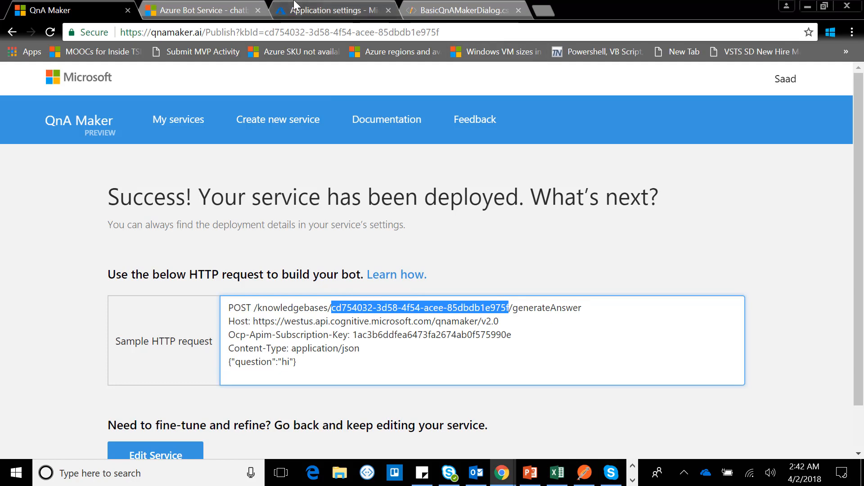
left_click(395, 10)
left_click(538, 391)
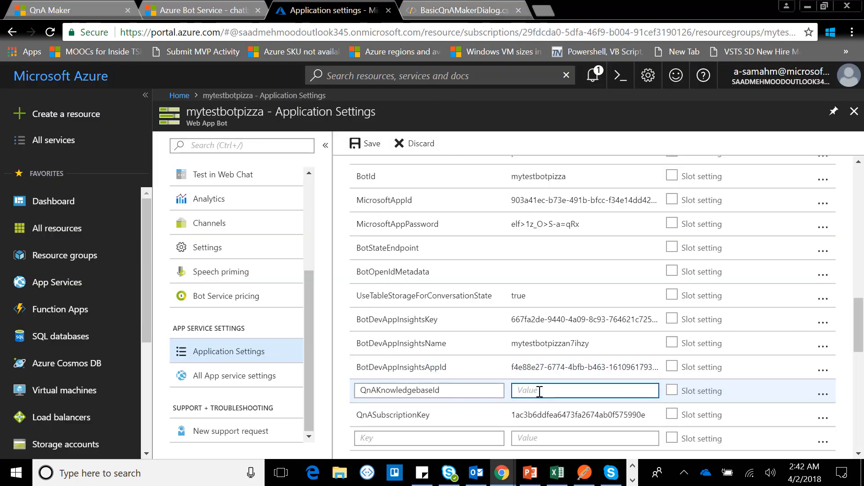
key("ctrl+v")
left_click(359, 145)
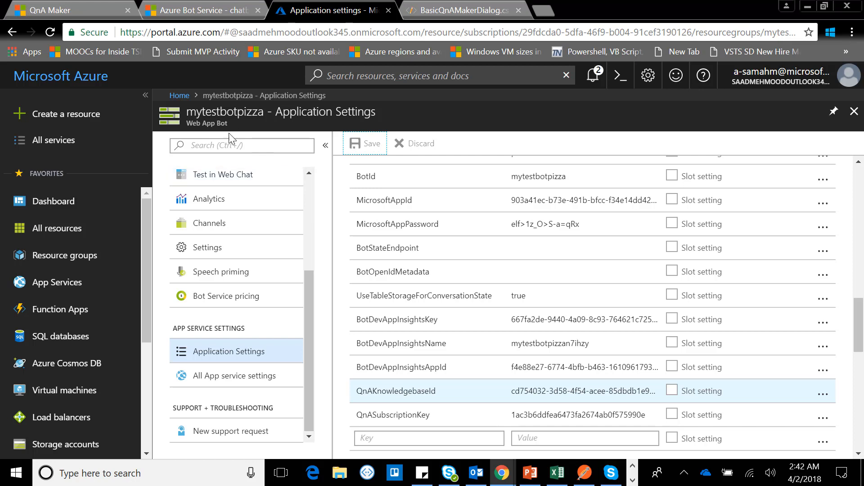
Step: Open the bot's web chat test and send it the message "hola"
left_click(283, 175)
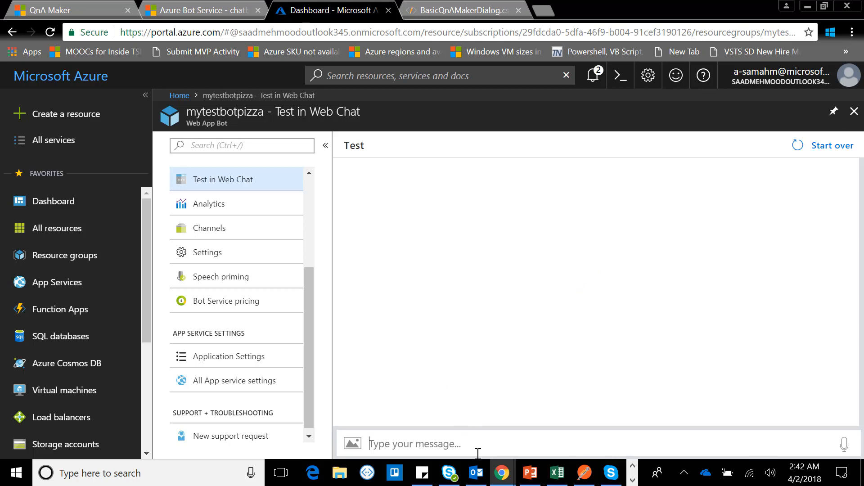
type("hola")
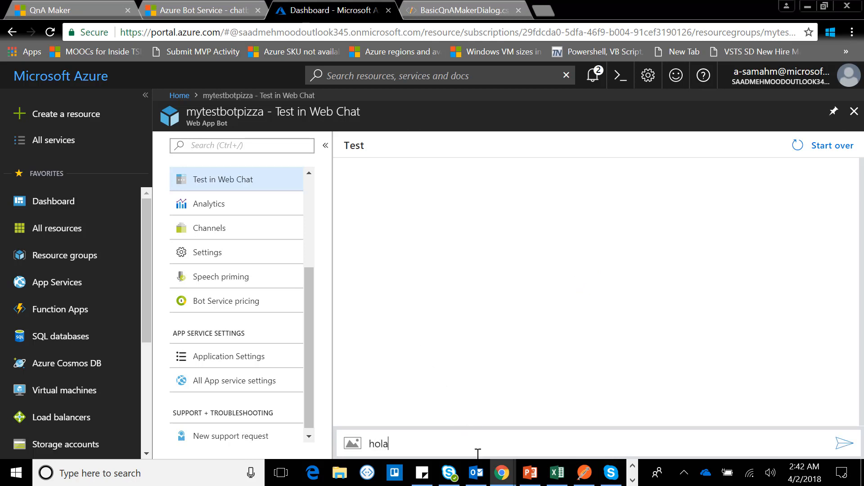
key("Return")
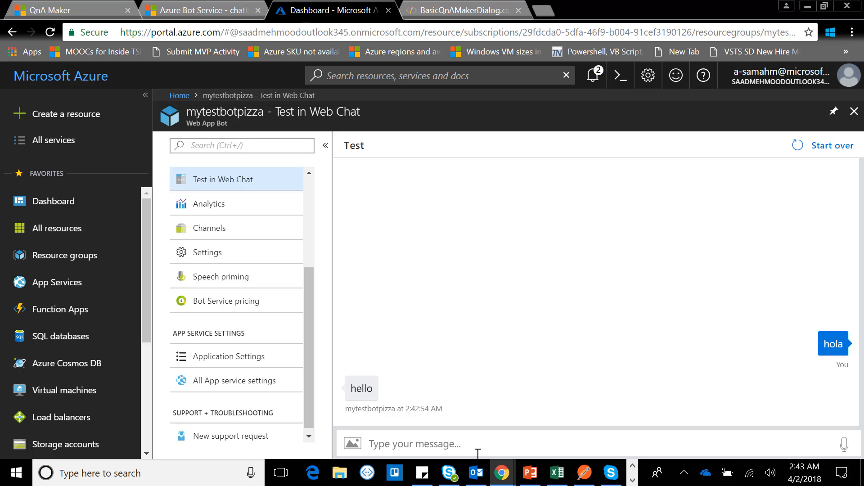
Step: Ask the bot "where are you located?" in the test chat
type("whe")
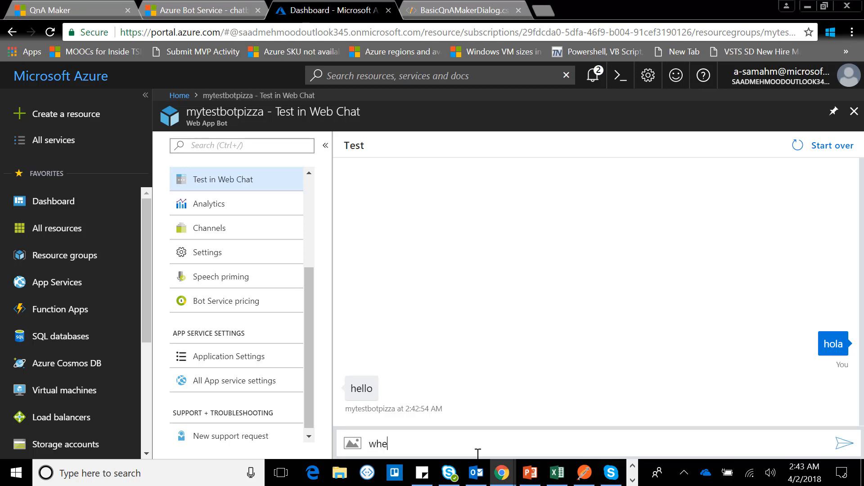
type("re are you located?")
key("Return")
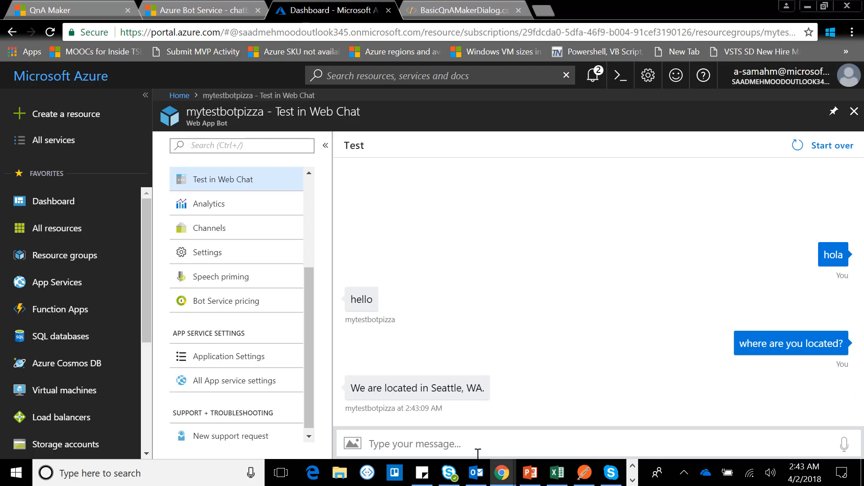
type("where is your")
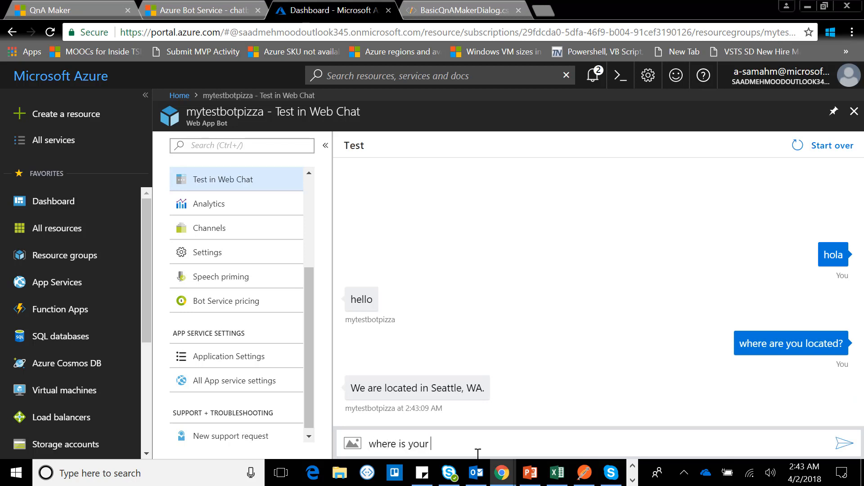
type(" off")
key("BackSpace")
key("BackSpace")
key("BackSpace")
key("BackSpace")
key("BackSpace")
key("BackSpace")
key("BackSpace")
key("BackSpace")
key("BackSpace")
key("BackSpace")
key("BackSpace")
key("BackSpace")
key("BackSpace")
key("BackSpace")
key("BackSpace")
key("BackSpace")
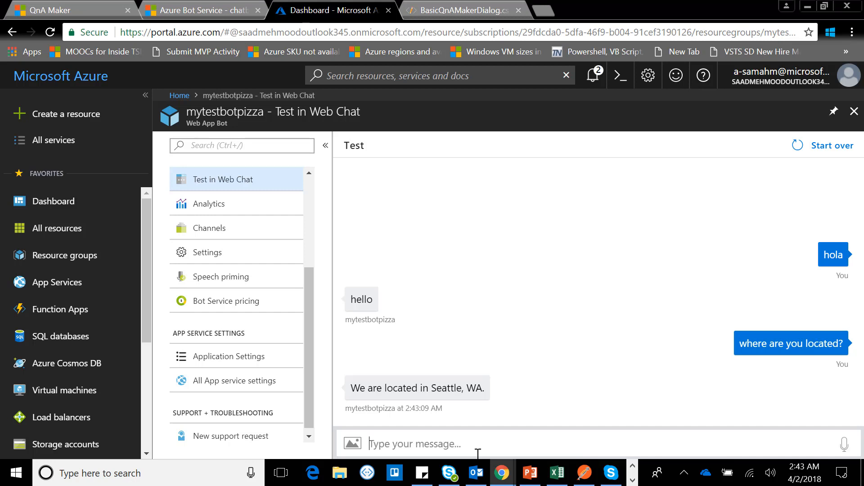
Step: Ask the bot "what is your office address?" in the test chat
type("what")
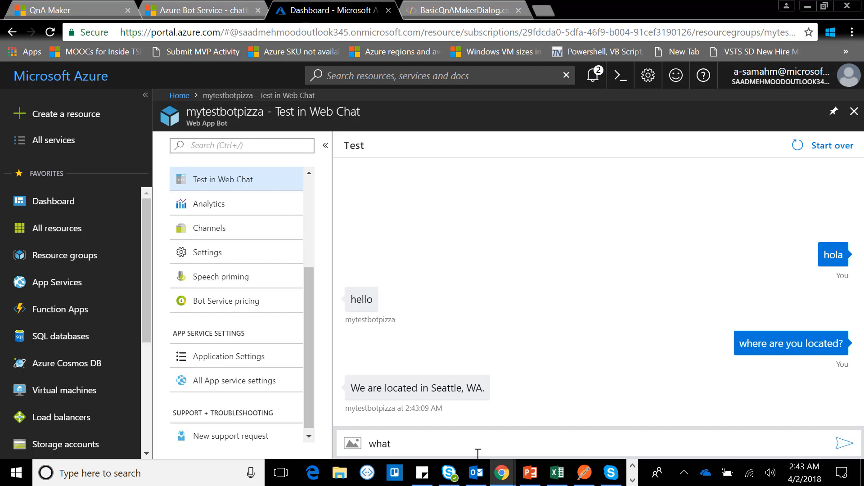
type(" is your office address?")
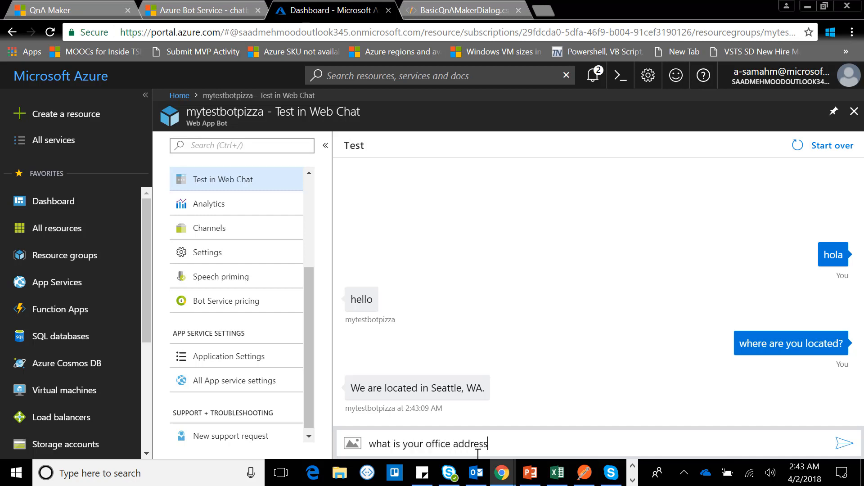
key("Return")
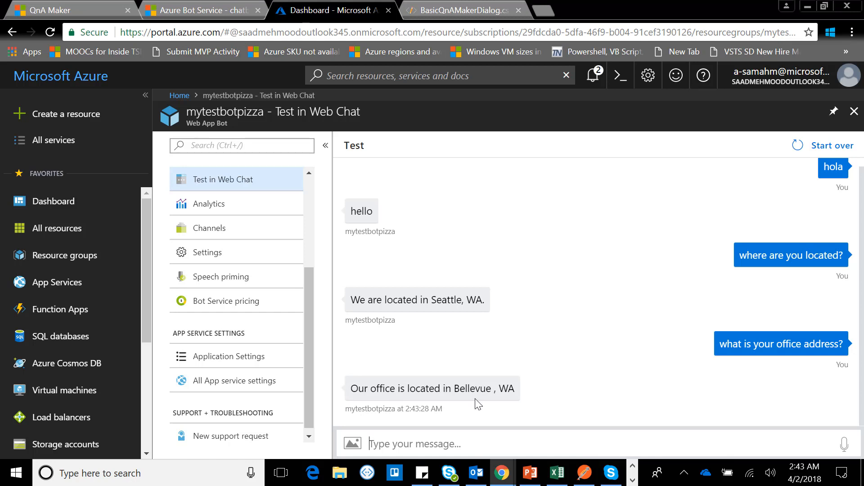
Step: Open the bot's channels and add Skype as a featured channel
left_click(240, 229)
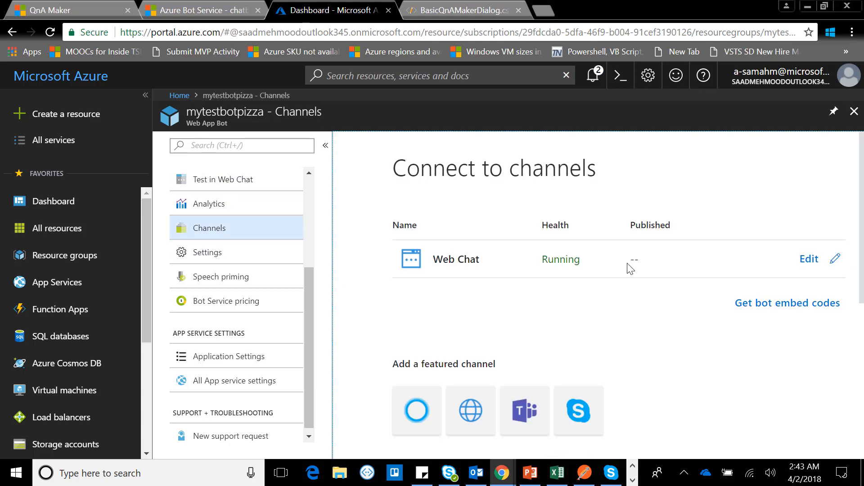
scroll(652, 289, "down", 2)
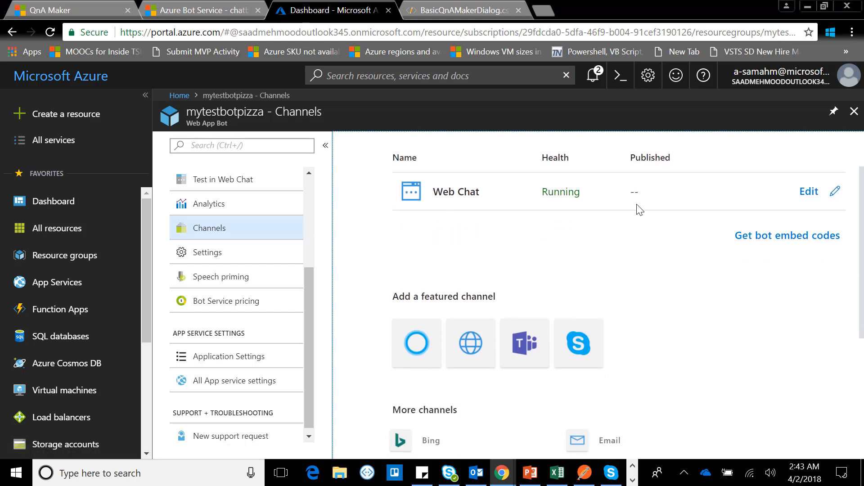
left_click(564, 347)
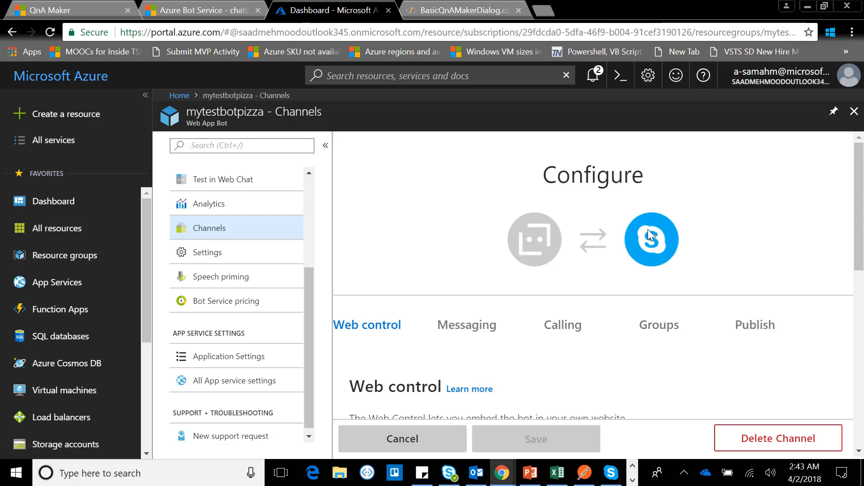
Step: Examine the Skype channel's web control, messaging, calling and groups settings
scroll(647, 229, "down", 3)
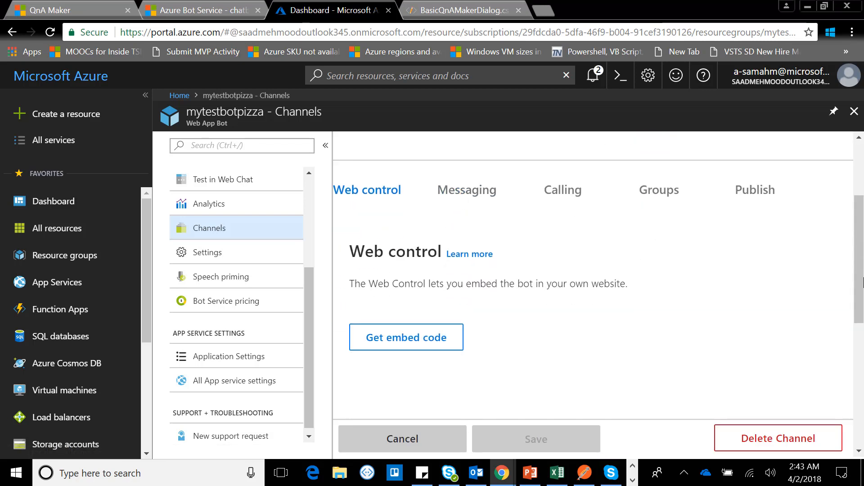
scroll(690, 189, "up", 2)
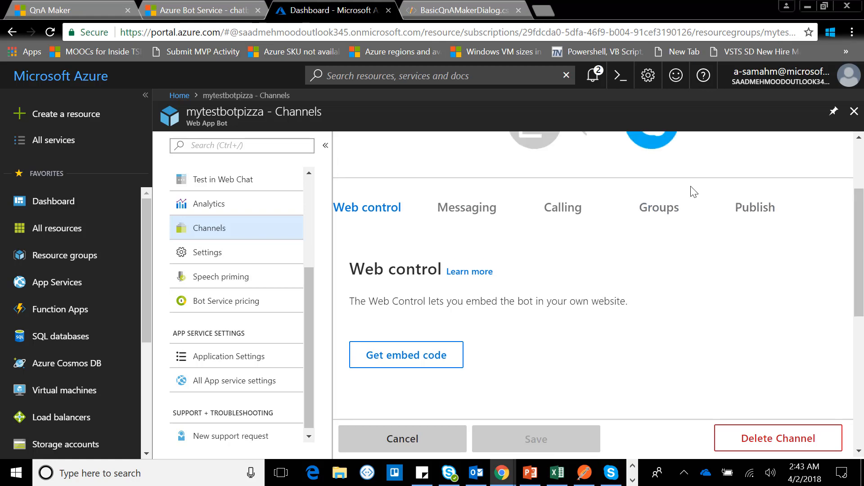
left_click(457, 267)
scroll(575, 280, "down", 6)
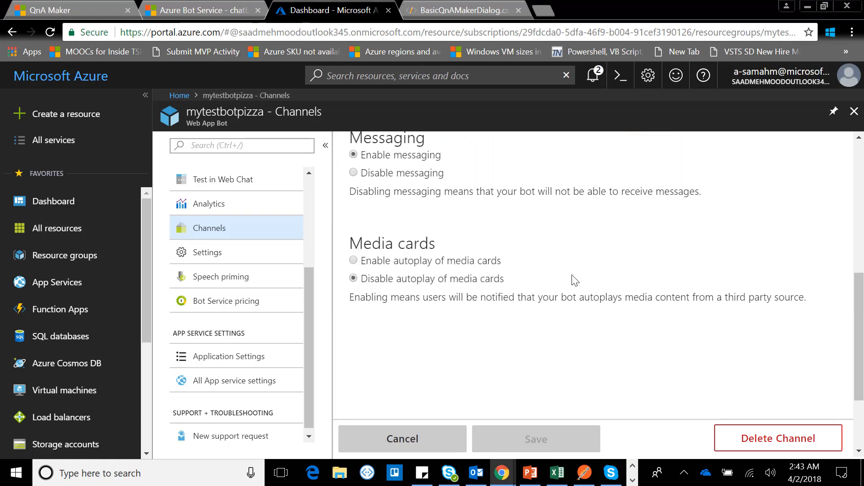
scroll(575, 280, "up", 5)
scroll(575, 280, "down", 2)
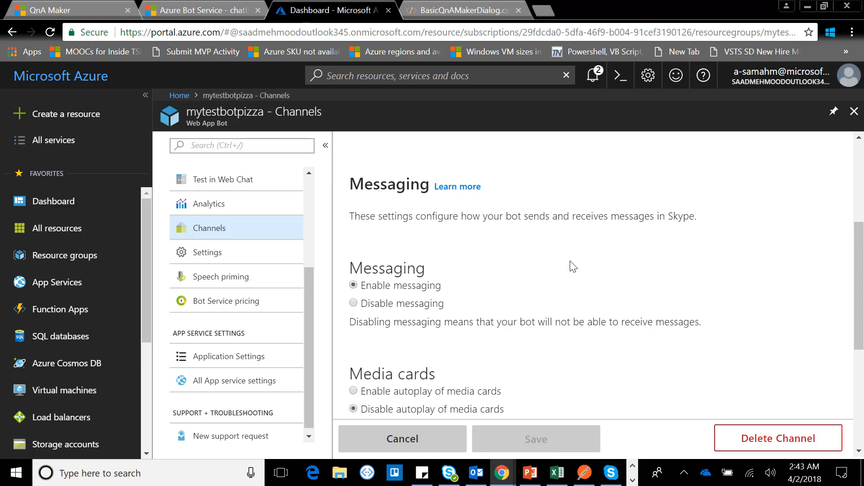
scroll(572, 267, "up", 2)
left_click(569, 265)
scroll(611, 310, "down", 5)
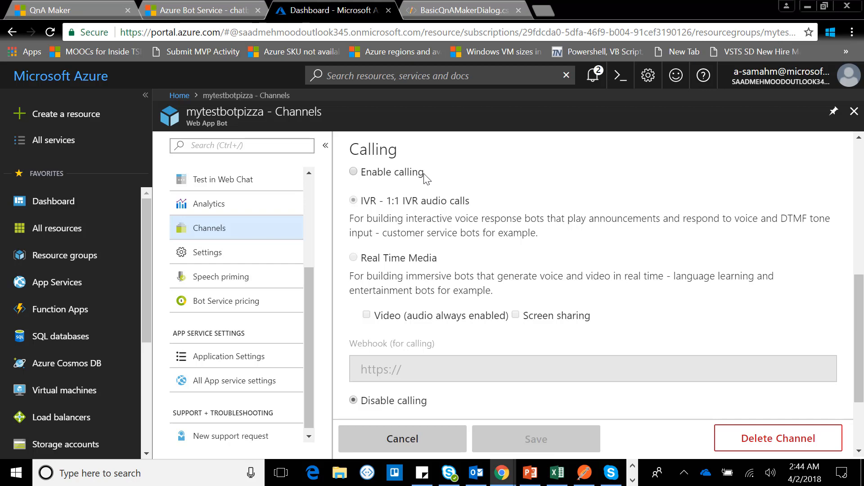
scroll(639, 252, "up", 5)
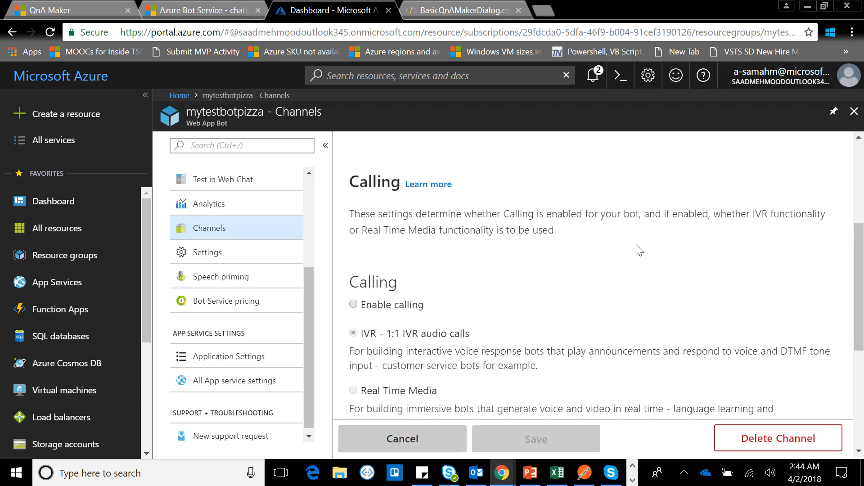
left_click(670, 337)
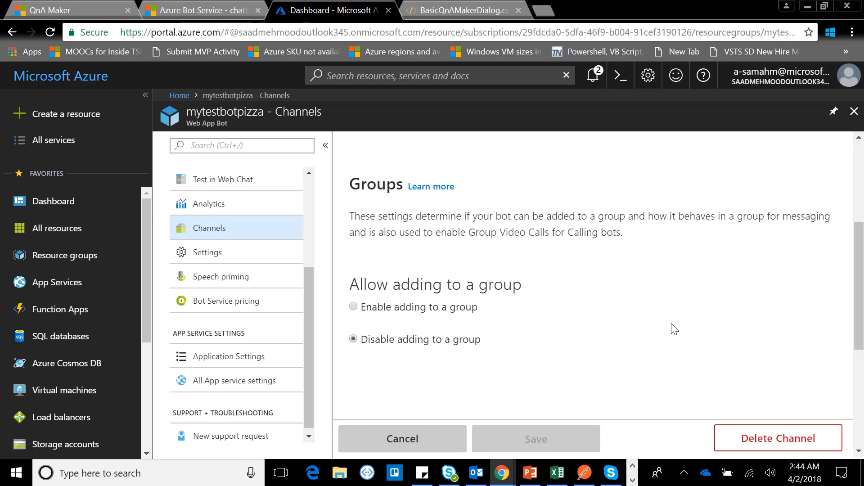
Step: In the Skype channel's Publish settings, enter the long description "a bot for a pizza company in Seattle or Bellevue"
scroll(672, 329, "up", 3)
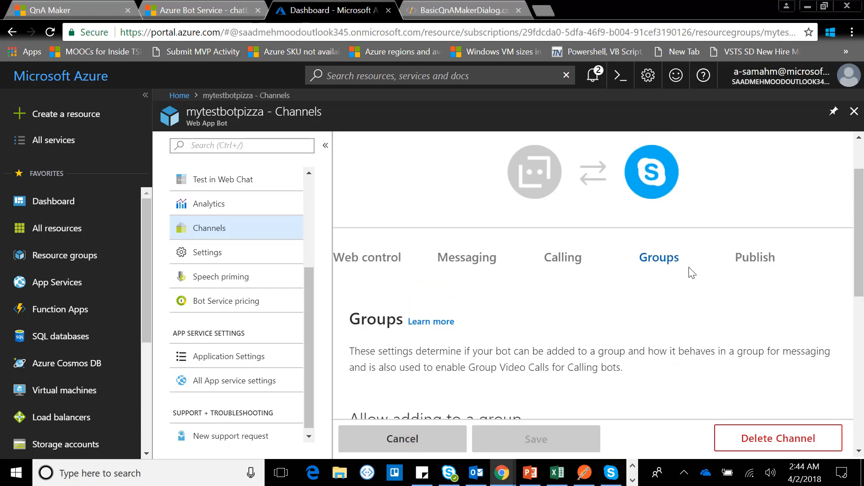
left_click(748, 263)
scroll(653, 339, "down", 6)
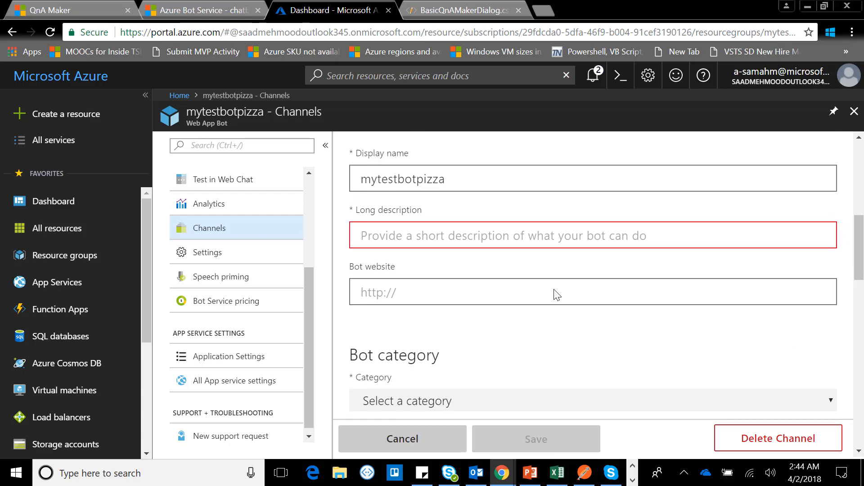
scroll(555, 293, "up", 2)
left_click(495, 331)
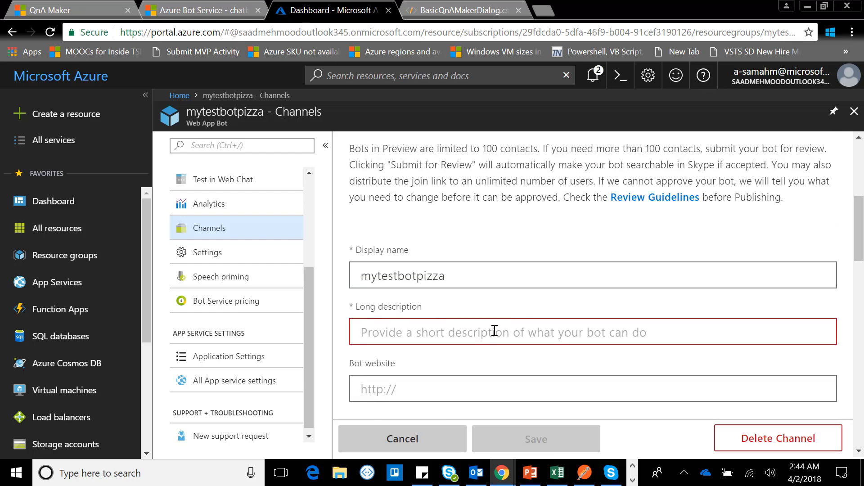
type("a bot o")
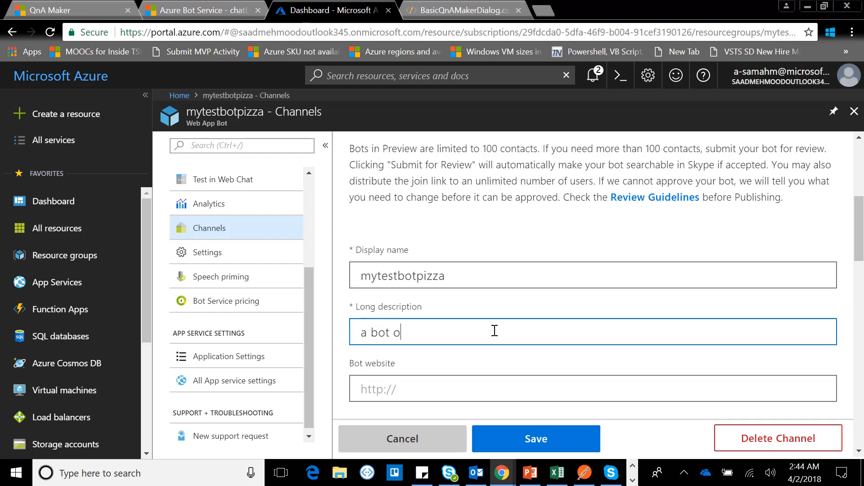
key("BackSpace")
type("for a pizza company in s")
key("BackSpace")
type("seat")
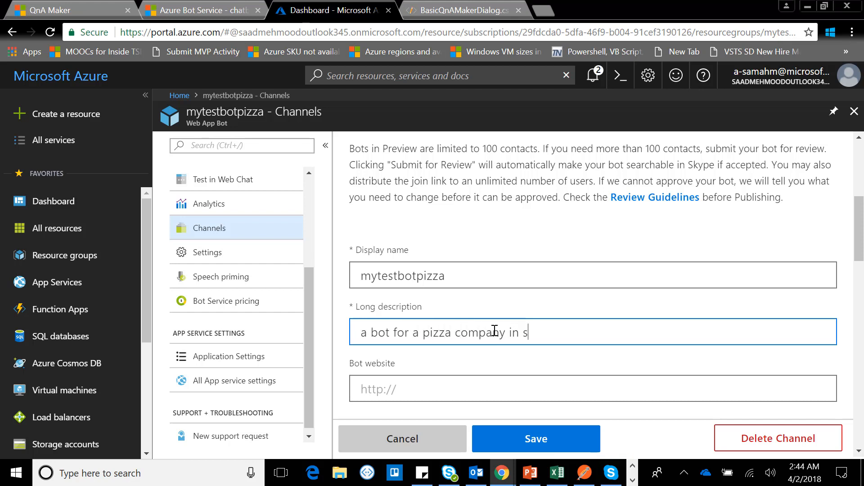
key("BackSpace")
key("BackSpace")
key("BackSpace")
key("BackSpace")
type("Seattle or W")
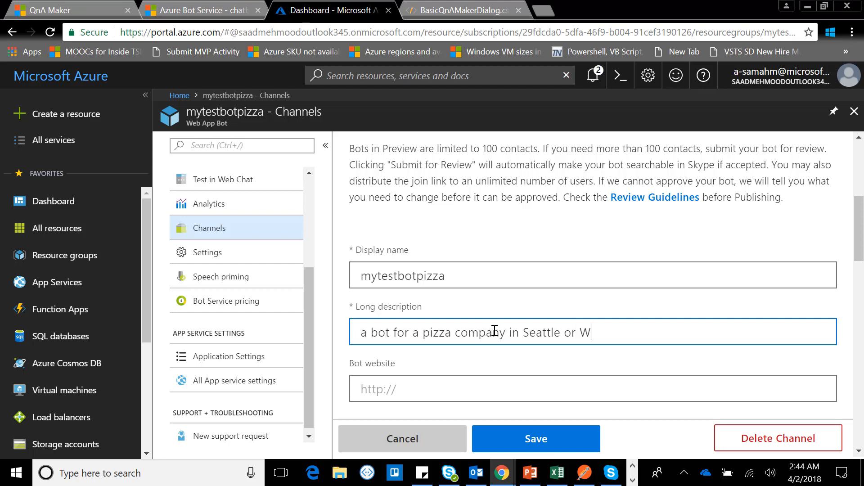
key("BackSpace")
type("Belleve")
key("BackSpace")
type("ue")
Step: Set the bot's category to Food and Drinks in the Skype publishing settings
scroll(494, 330, "up", 1)
scroll(498, 349, "down", 5)
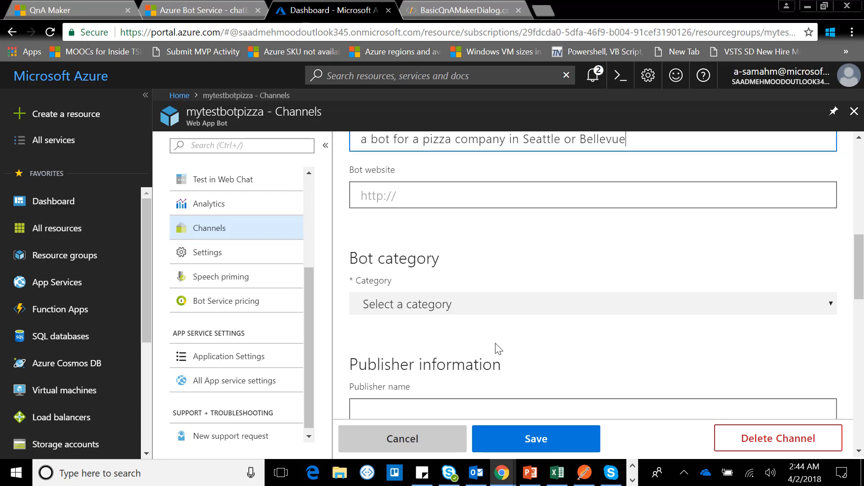
left_click(474, 185)
scroll(476, 240, "down", 7)
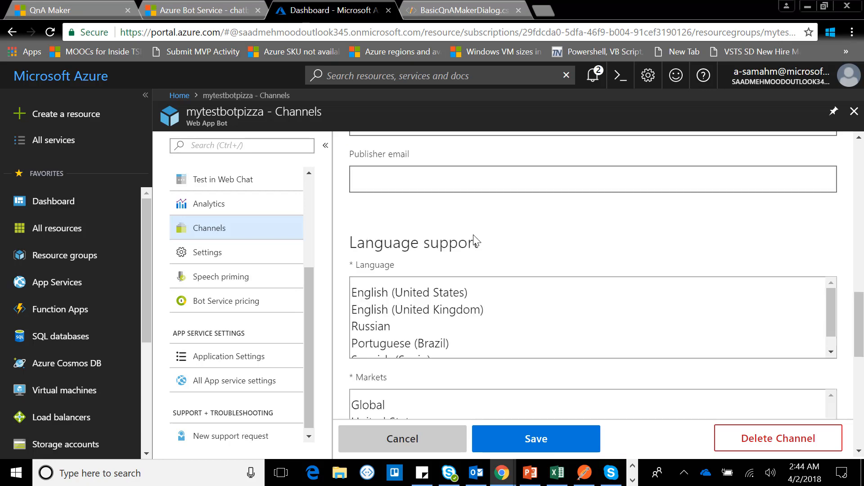
scroll(479, 227, "up", 3)
scroll(496, 314, "up", 3)
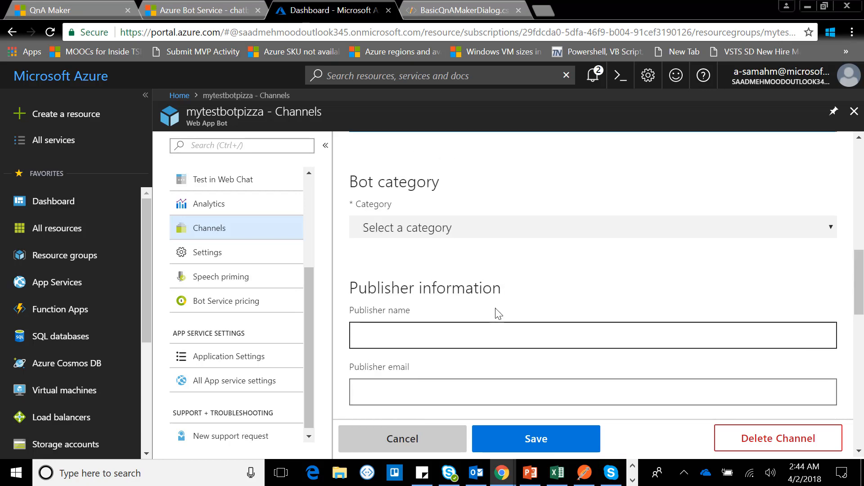
left_click(504, 230)
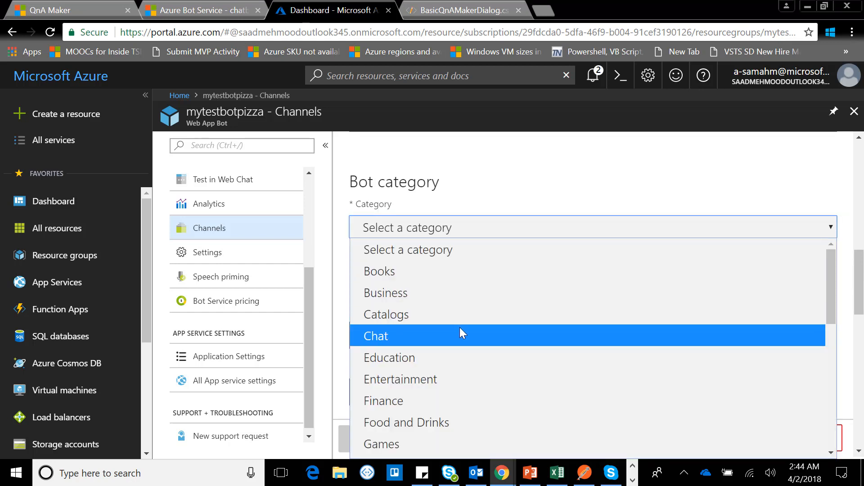
scroll(460, 328, "down", 3)
left_click(455, 287)
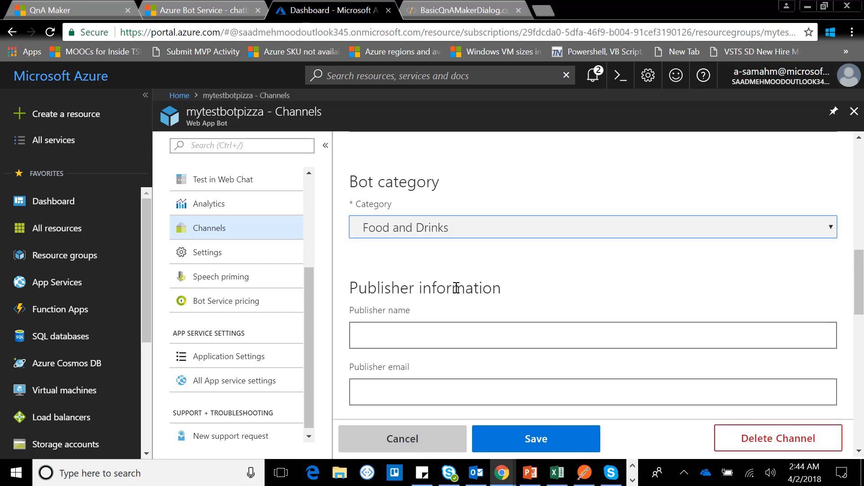
Step: Fill in the publisher's full name and the publisher's e-mail address
left_click(512, 339)
type("S")
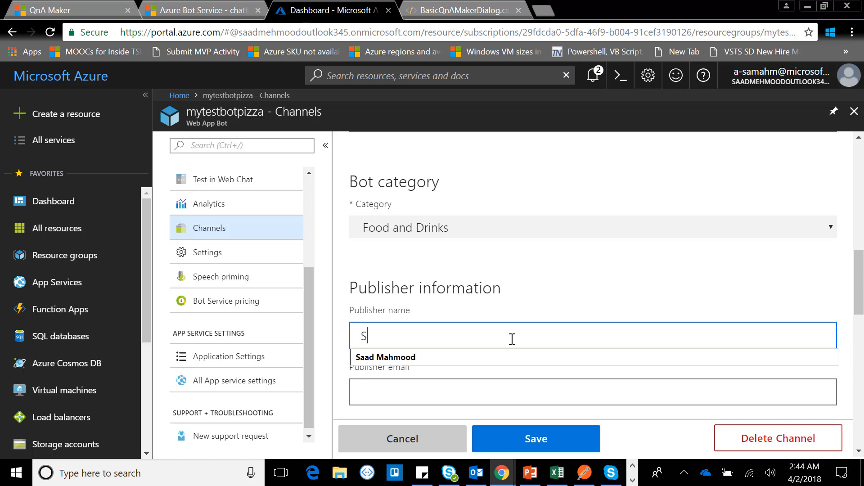
type("aad Mahmood")
key("Tab")
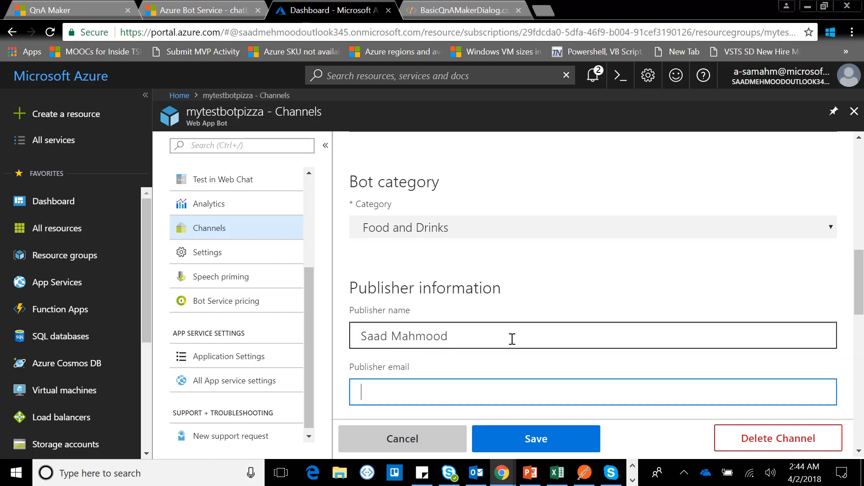
type("saad-0")
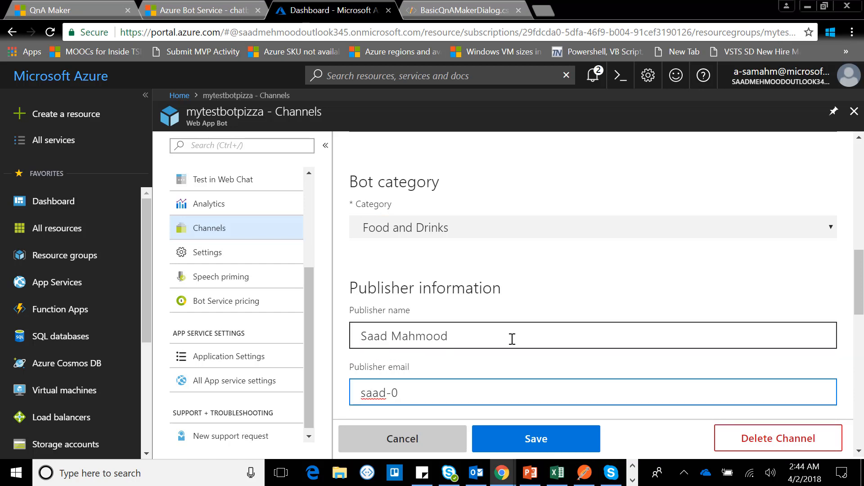
key("BackSpace")
type("mehmood")
key("Down")
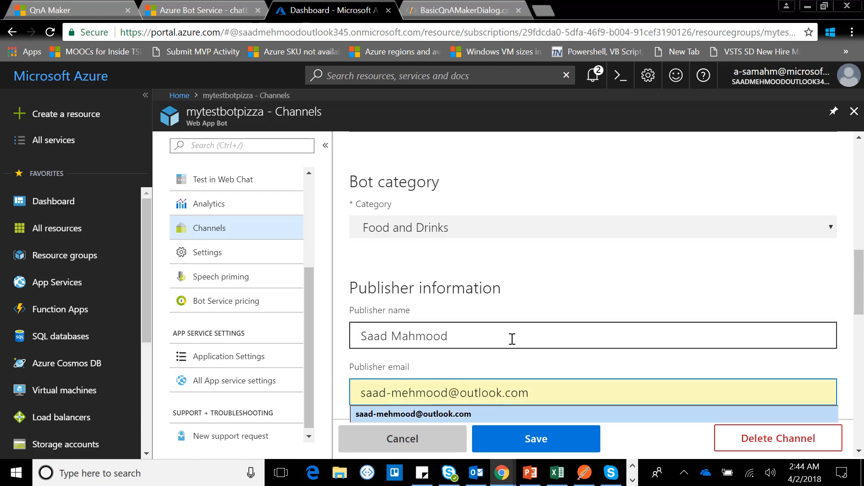
key("Return")
Step: Select English (United States) as the supported language and Global as the market
scroll(587, 295, "down", 5)
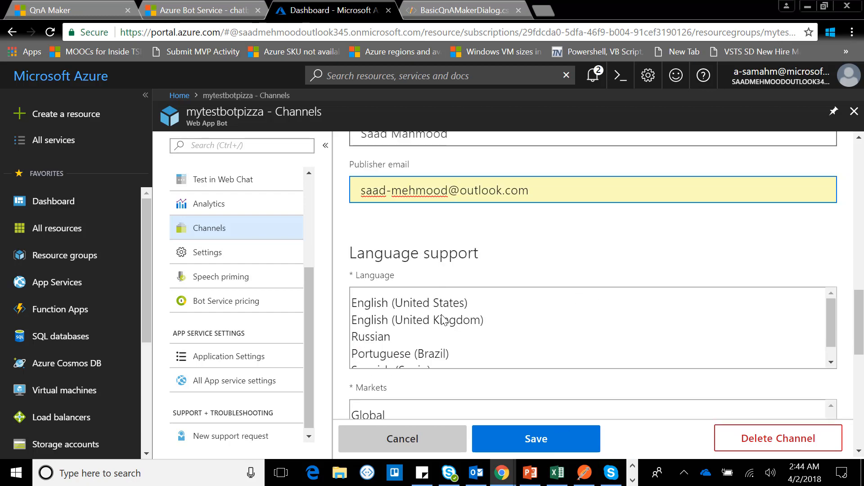
left_click(444, 320)
left_click(440, 300)
scroll(620, 326, "down", 1)
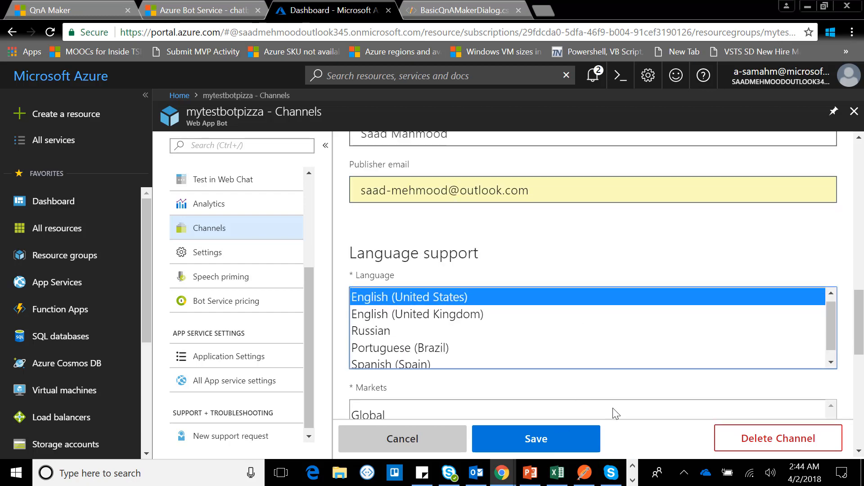
scroll(660, 413, "down", 5)
scroll(504, 305, "up", 4)
left_click(371, 354)
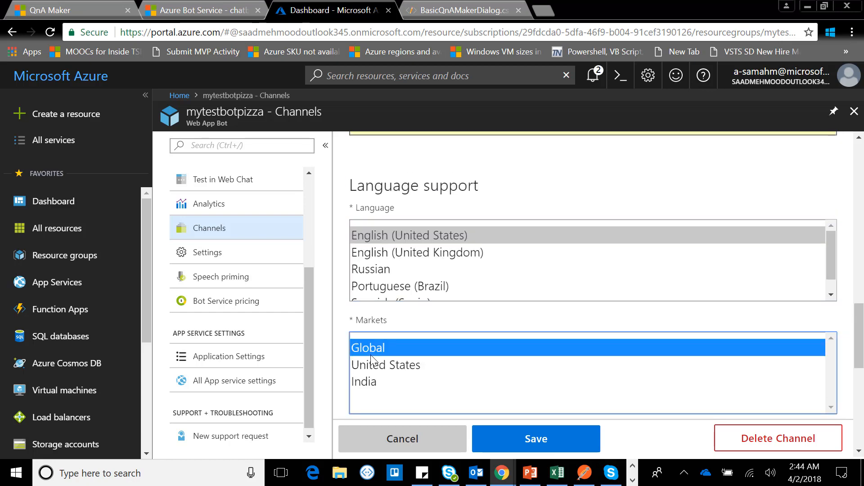
scroll(554, 367, "down", 5)
scroll(540, 353, "up", 3)
scroll(471, 341, "down", 3)
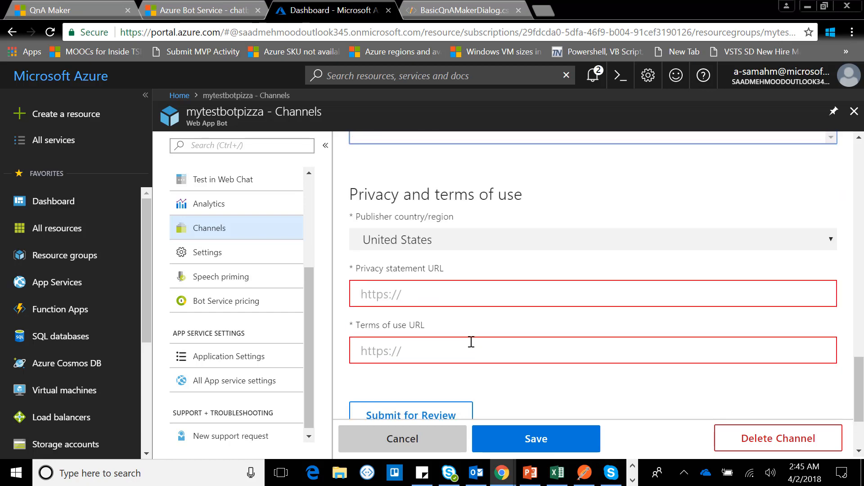
left_click(425, 296)
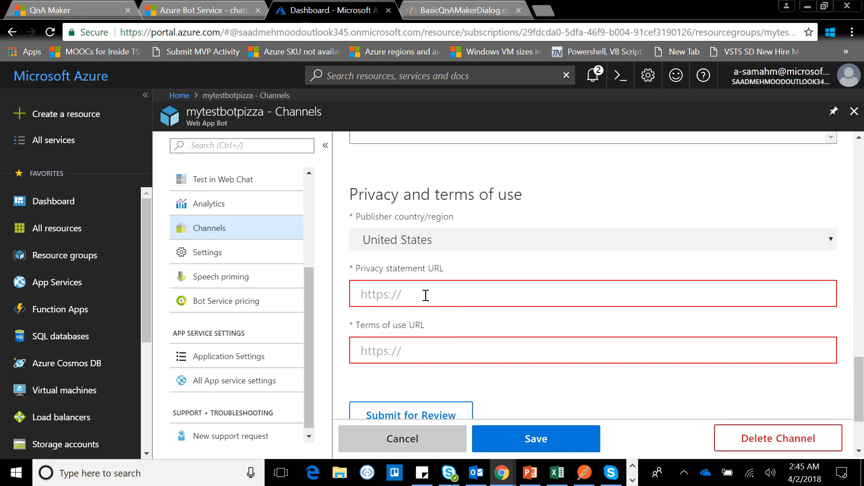
type("https://")
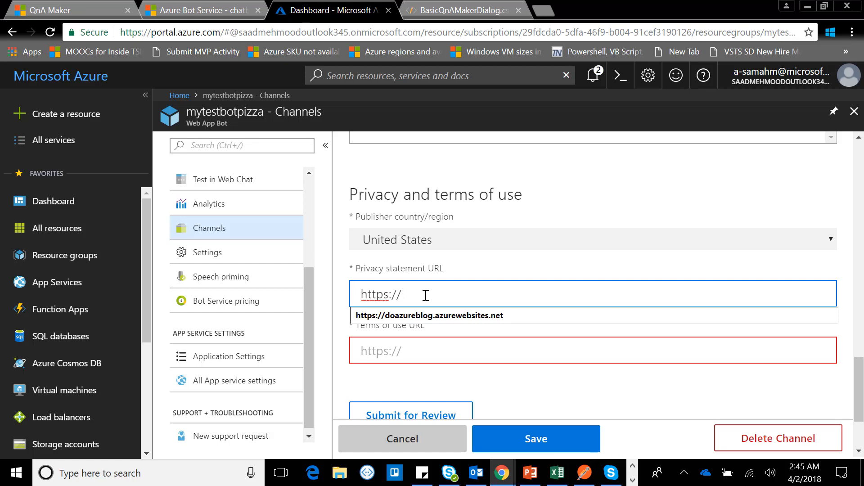
key("Down")
key("Return")
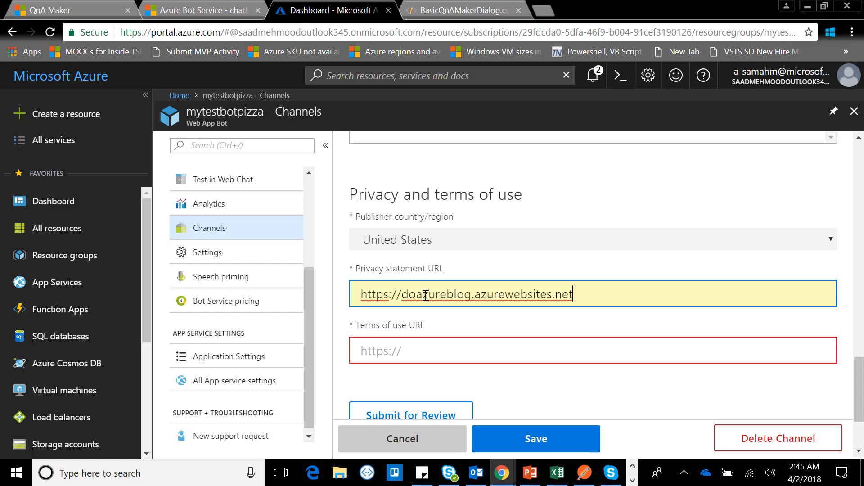
Step: Copy the privacy statement URL into the terms of use URL
key("ctrl+a")
key("ctrl+c")
key("ctrl+v")
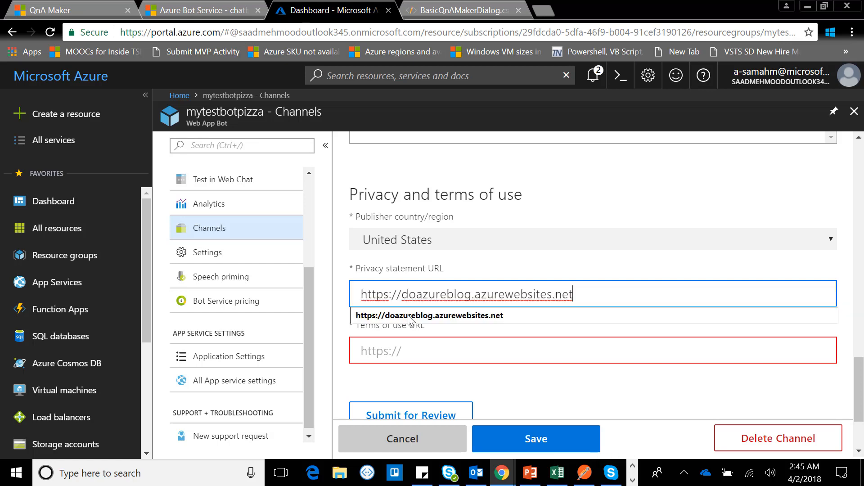
left_click(478, 294)
key("ctrl+a")
key("ctrl+c")
left_click(530, 350)
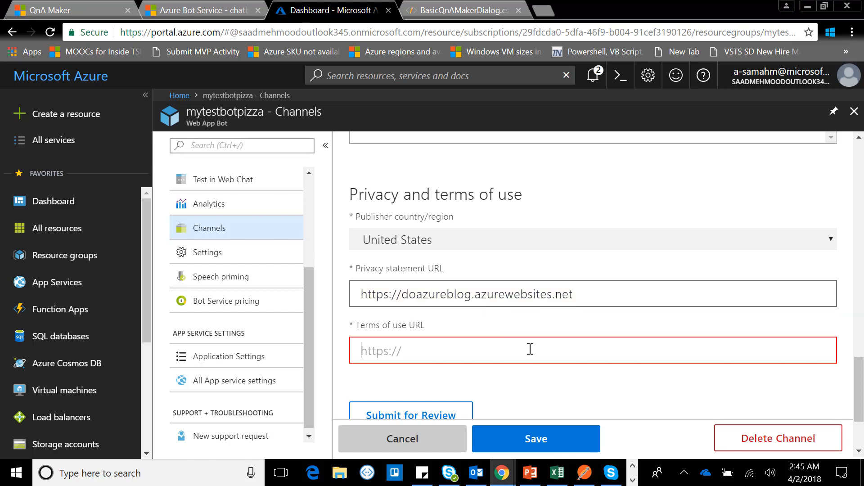
key("ctrl+v")
Step: Save the Skype channel settings and agree to the channel publication terms and privacy statements
scroll(631, 367, "down", 3)
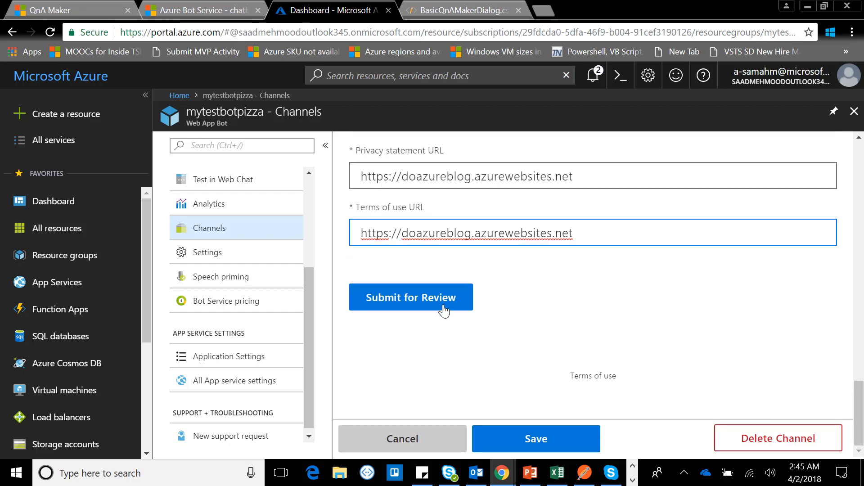
left_click(593, 445)
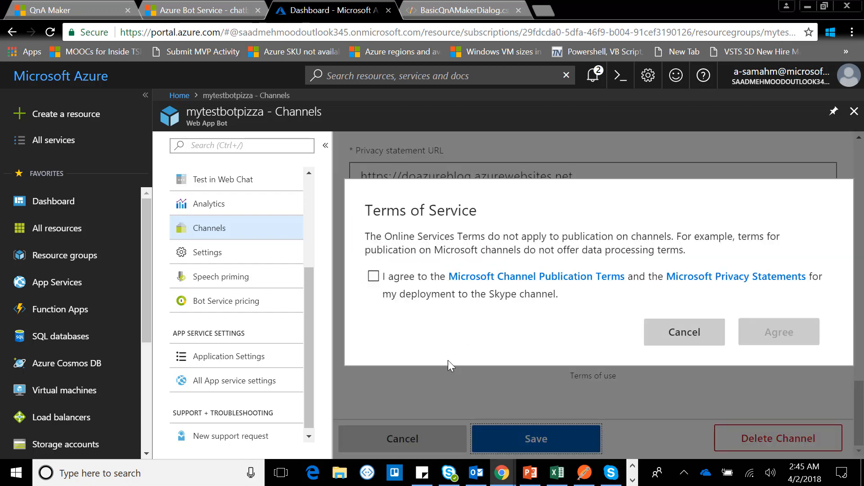
left_click(373, 277)
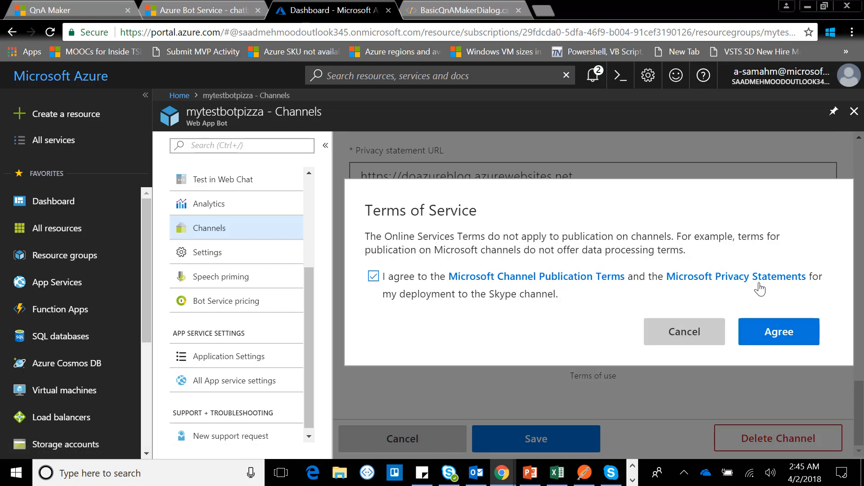
left_click(775, 337)
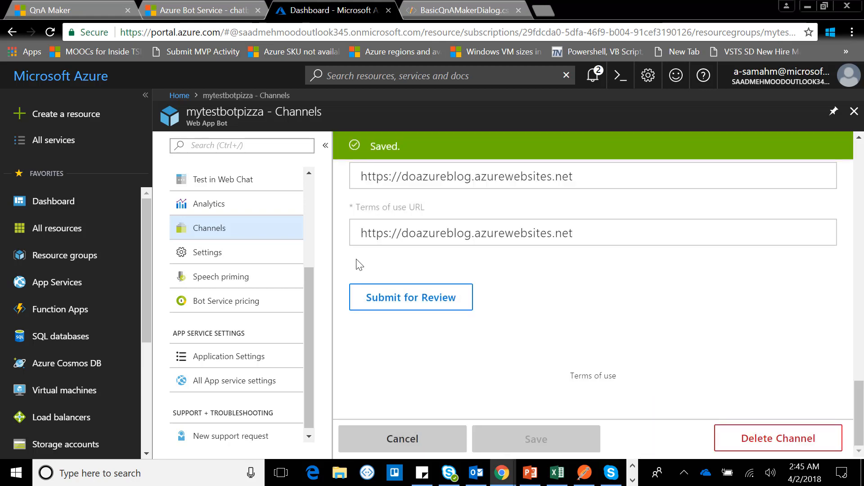
Step: Leave the Skype configuration and return to the bot's list of connected channels
scroll(358, 264, "up", 10)
scroll(358, 265, "up", 5)
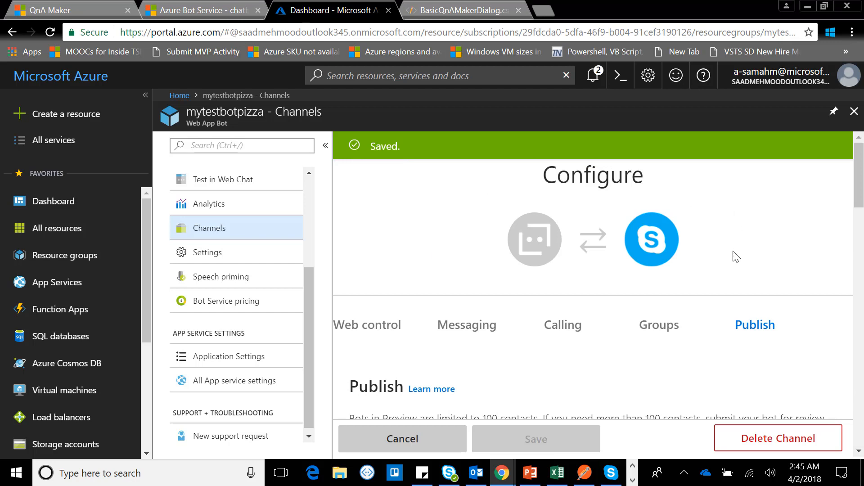
left_click(232, 226)
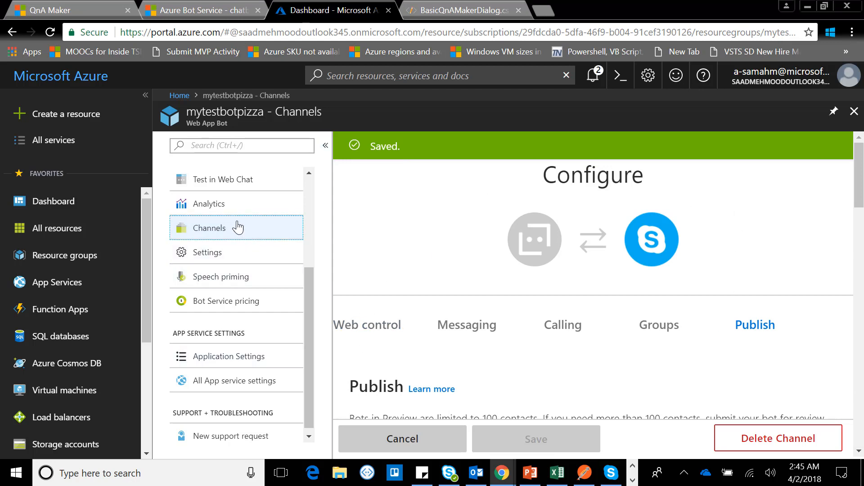
left_click(252, 180)
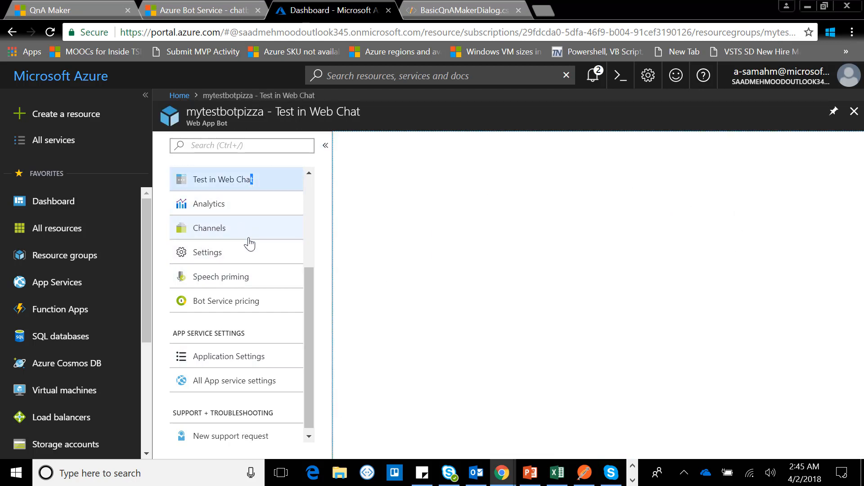
left_click(245, 235)
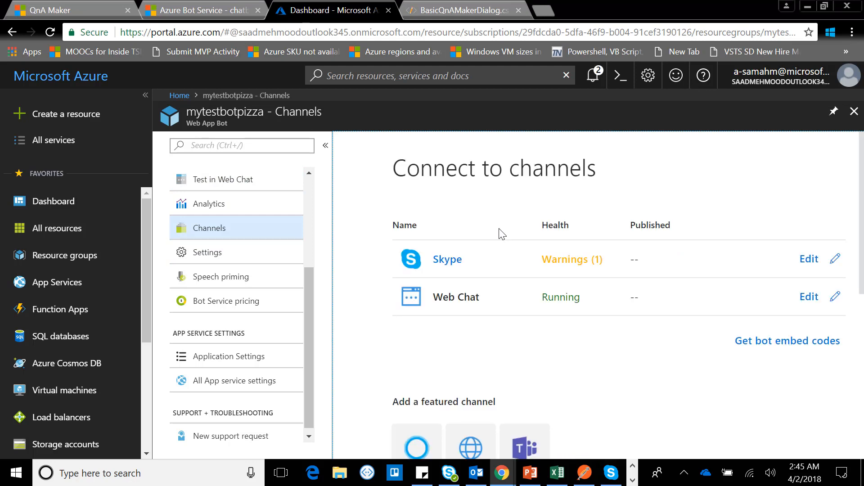
Step: Examine the recent issues behind the Skype channel's health warning
left_click(560, 268)
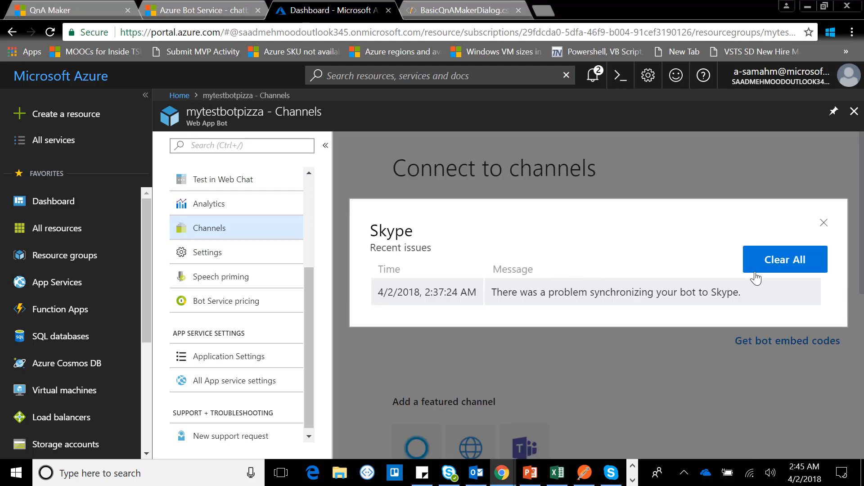
left_click(823, 222)
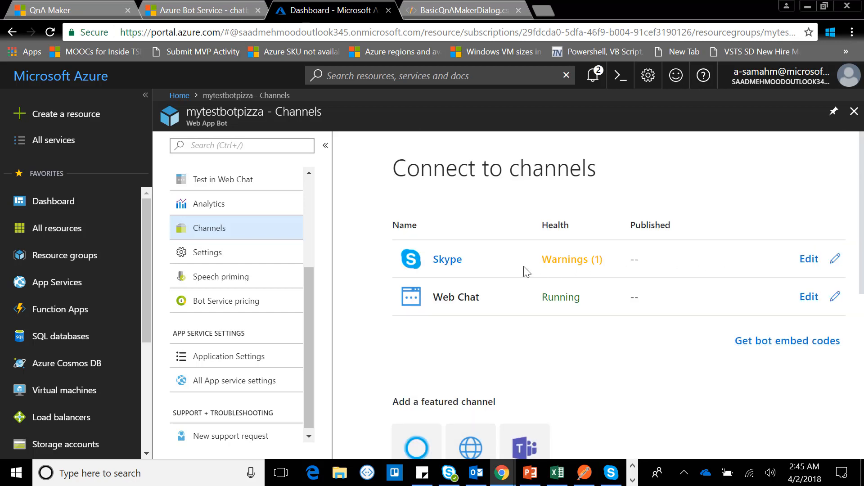
left_click(560, 265)
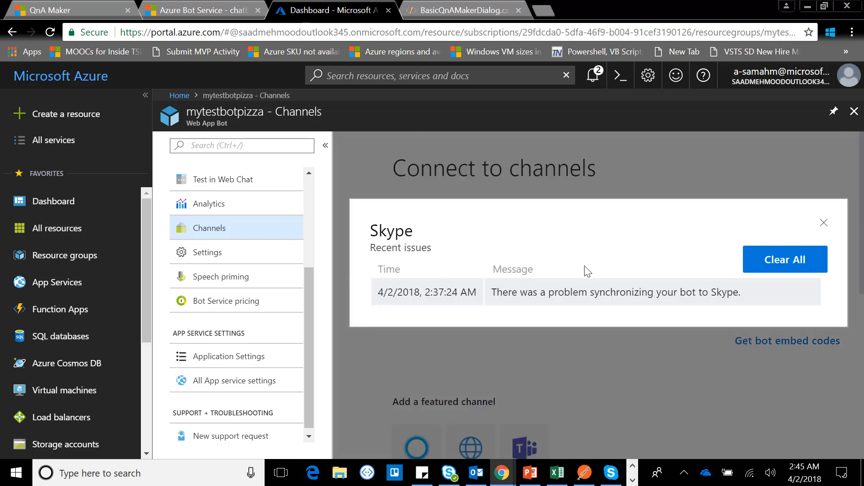
Step: Clear all recent issues of the Skype channel and open the bot's Skype join page, selecting its URL
left_click(771, 262)
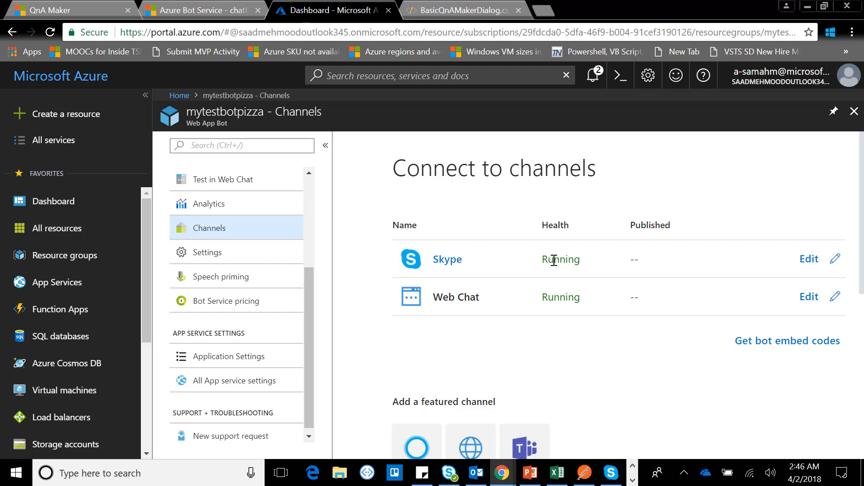
left_click(453, 263)
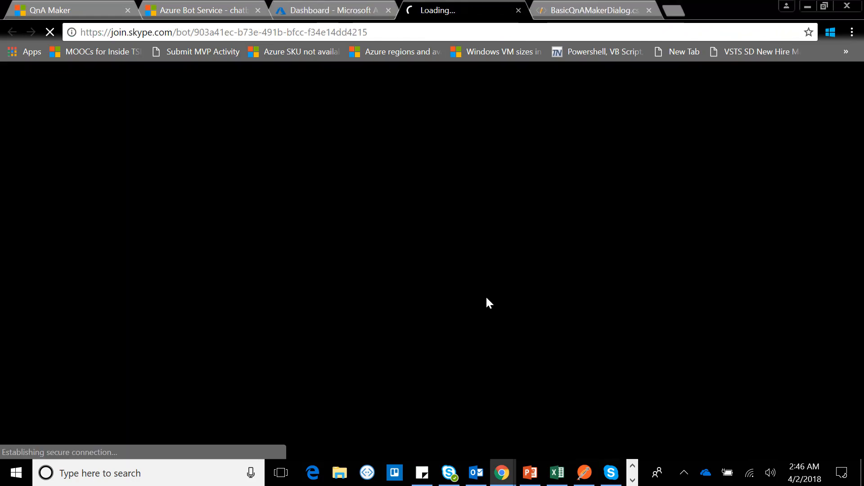
left_click_drag(434, 29, 79, 40)
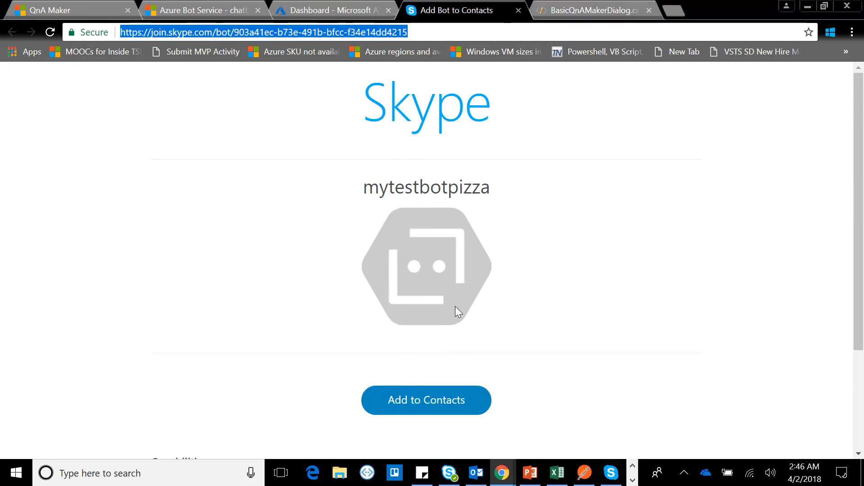
Step: Add mytestbotpizza to the Skype contacts, open its chat in the Skype app and skip the chat introduction
left_click(451, 399)
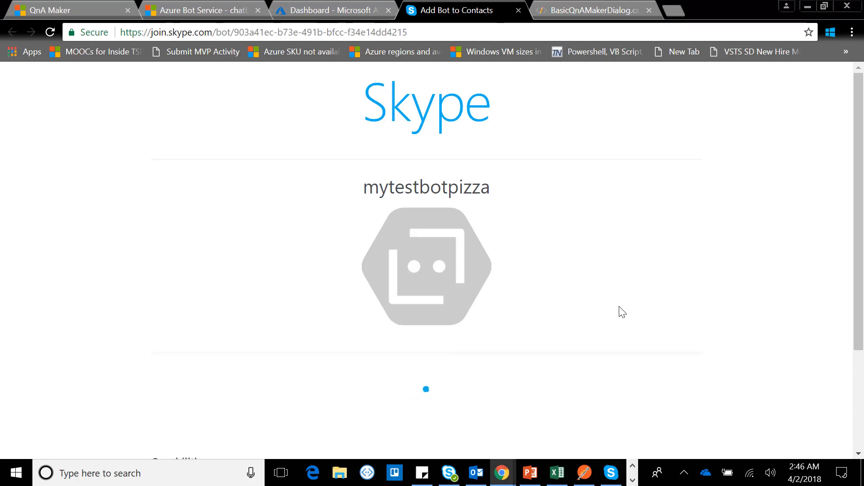
left_click(480, 104)
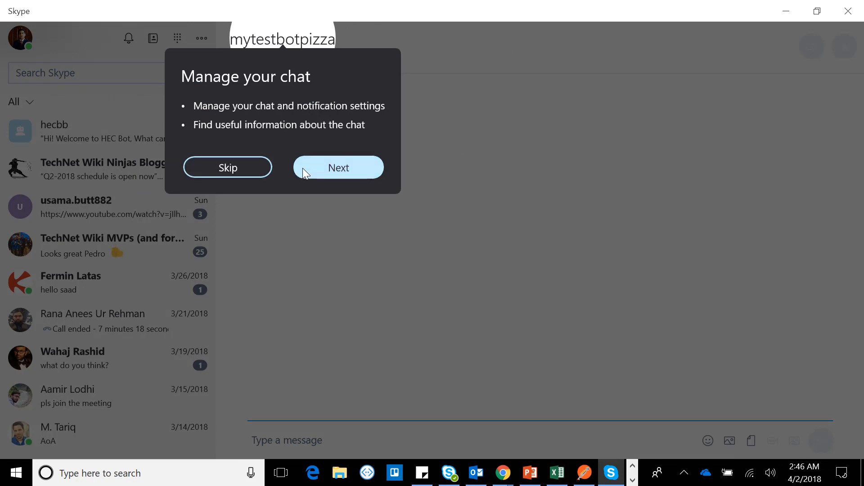
left_click(229, 168)
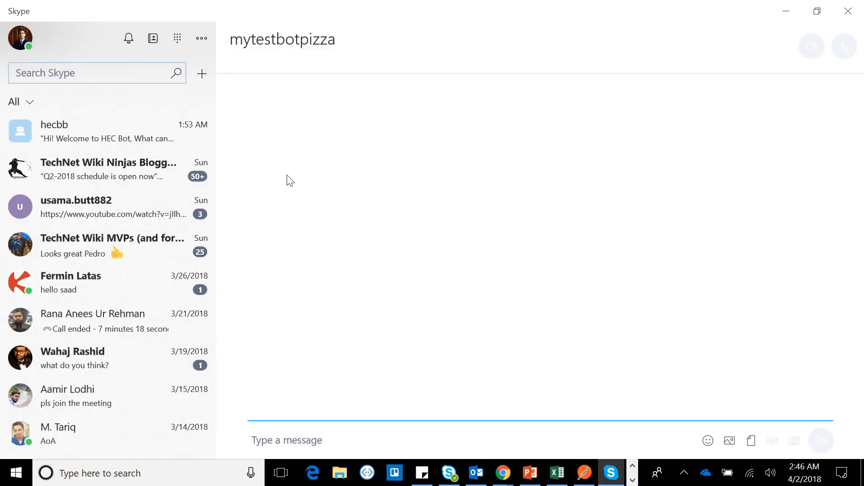
Step: Send the message "hi" to mytestbotpizza
left_click(486, 439)
type("hi")
key("Return")
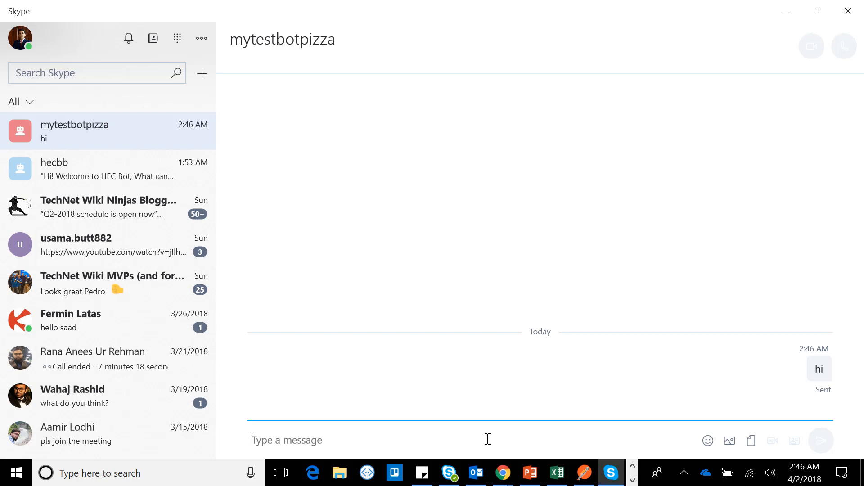
Step: Restart the Skype app and reopen the mytestbotpizza conversation
key("alt+F4")
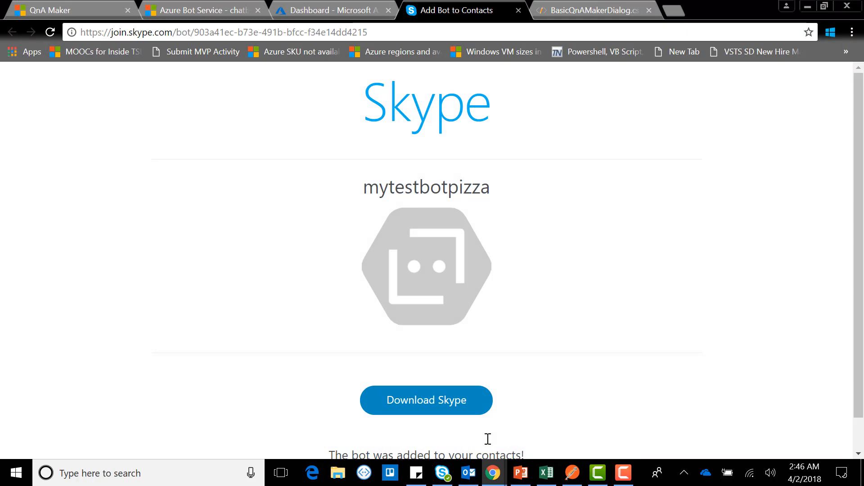
key("super")
type("skype")
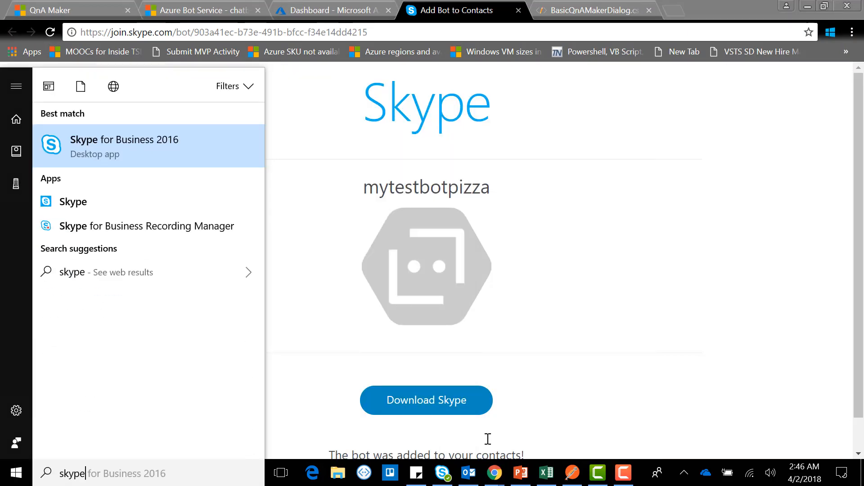
key("Down")
key("Return")
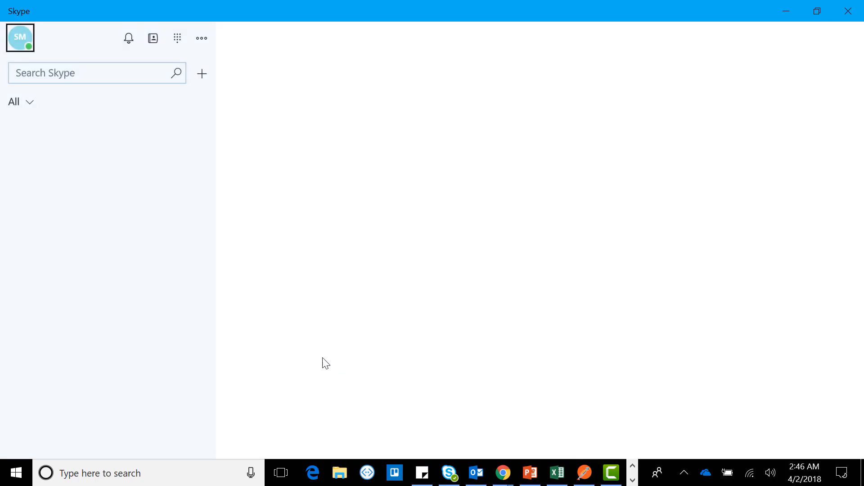
left_click(138, 127)
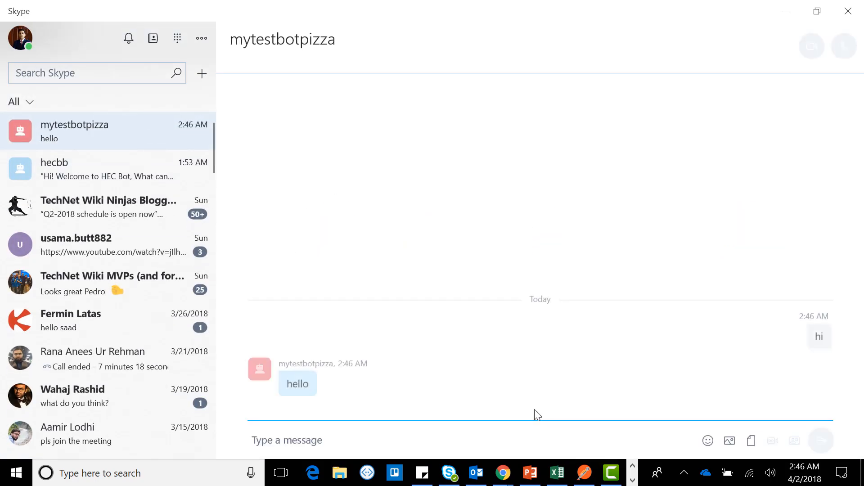
Step: Ask the bot "where are you located?" and "where is your office?" as two separate messages
left_click(541, 442)
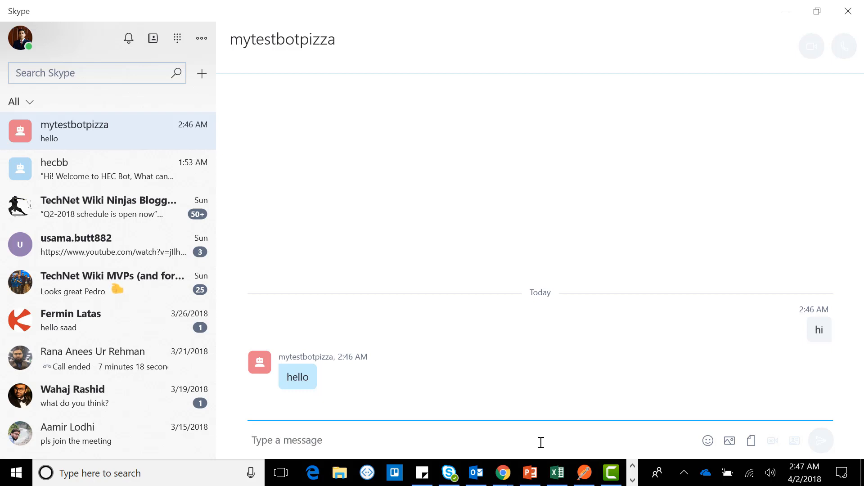
type("where are you locat")
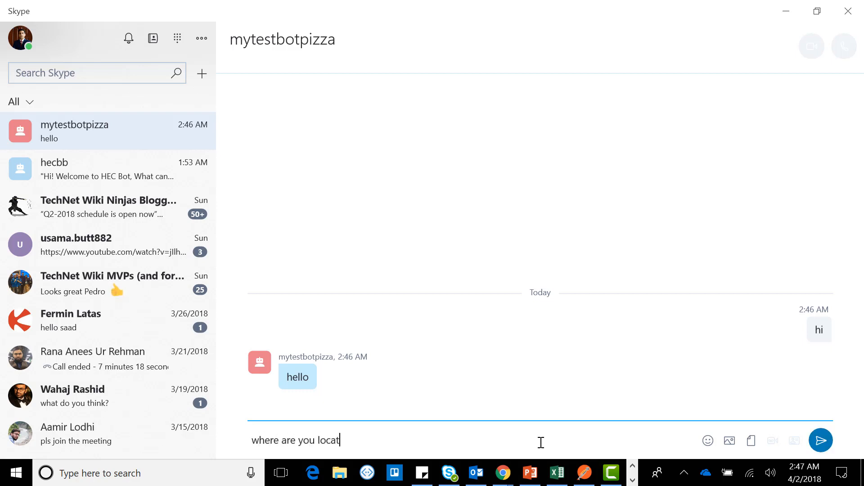
type("ed?")
key("Return")
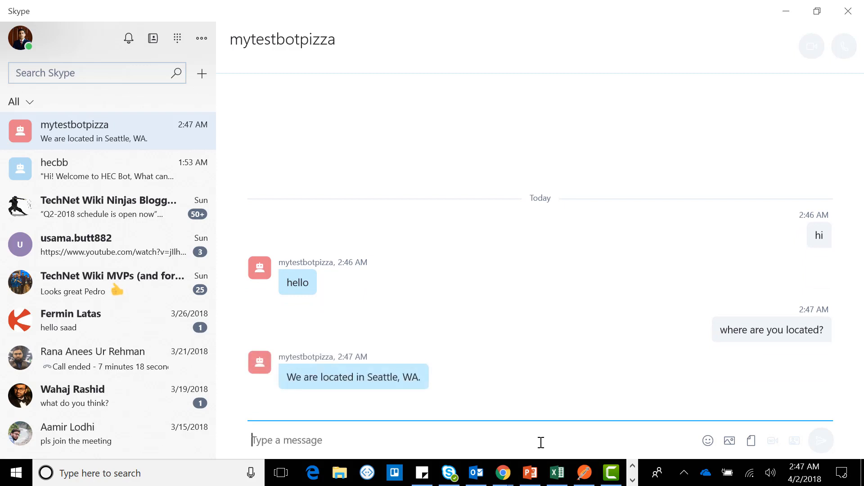
type("where")
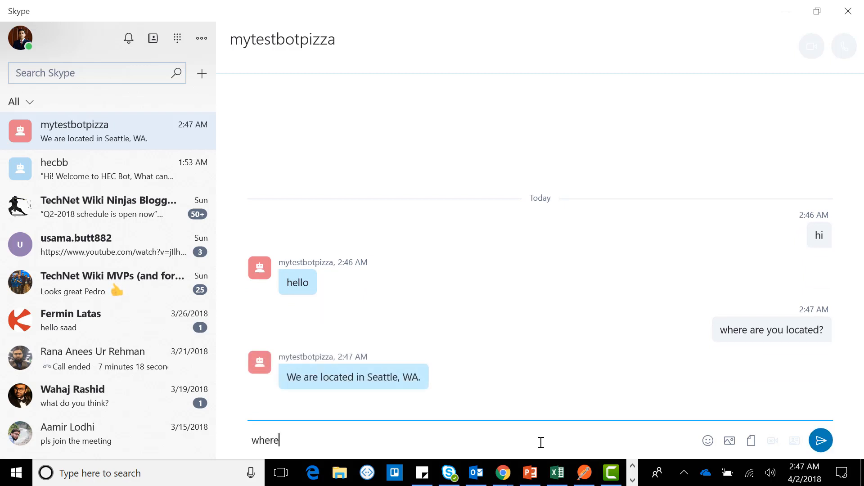
type(" is your office?")
key("Return")
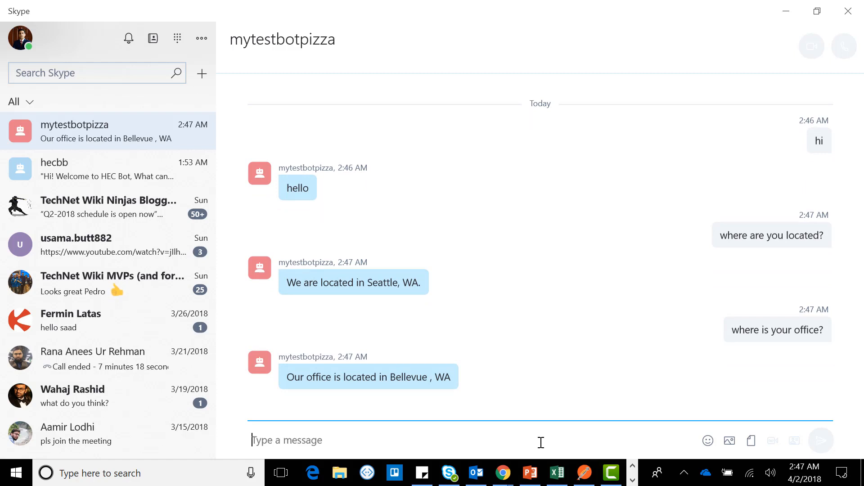
Step: Test the bot's greeting handling by sending "hola" and "hey" as separate messages
type("hola")
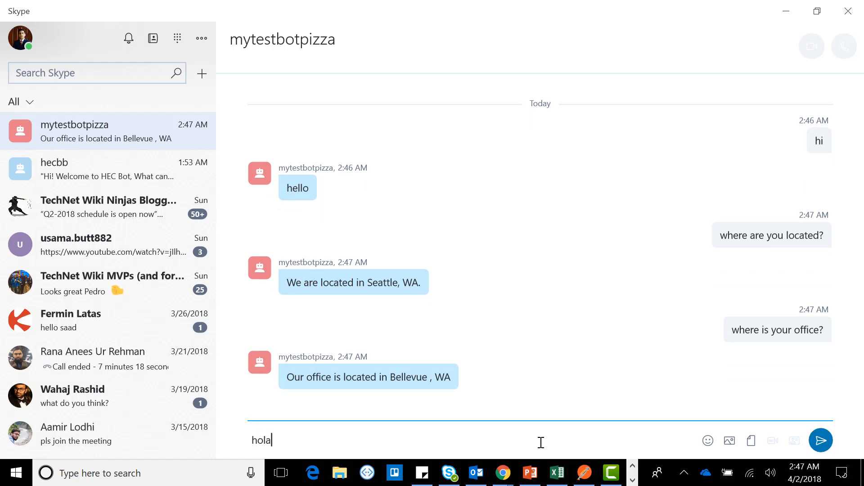
key("Return")
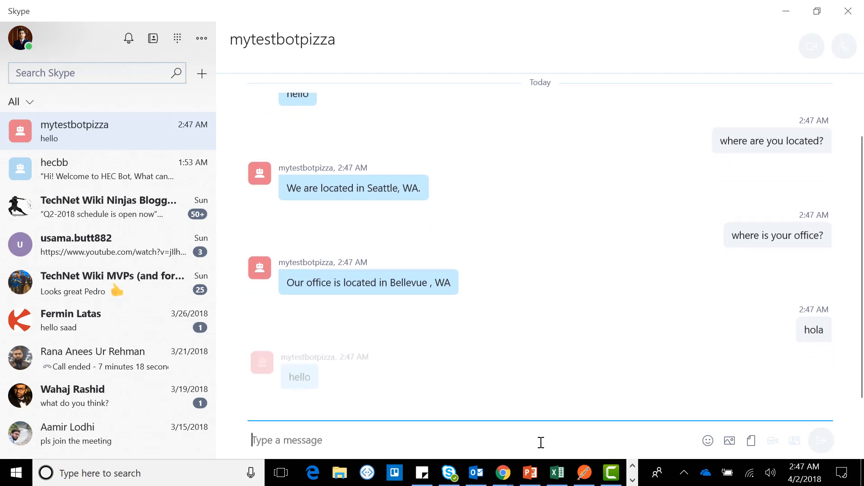
type("hey")
key("Return")
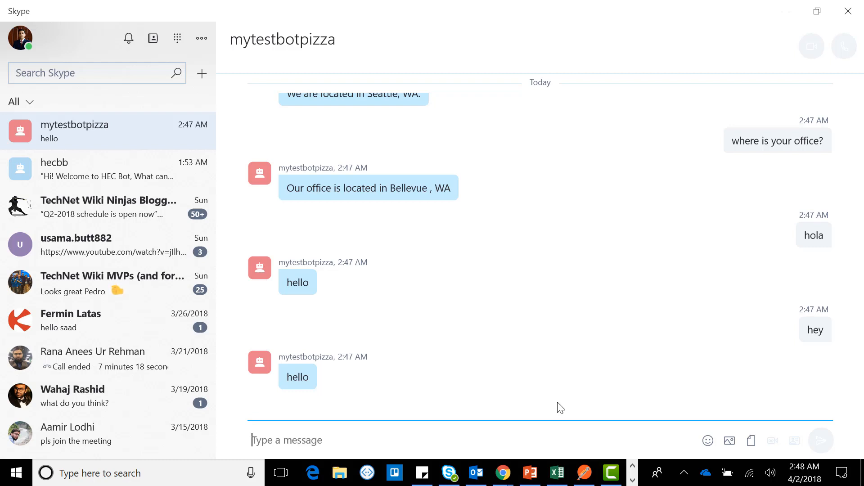
Step: Minimize Skype and switch to the BasicQnAMakerDialog.cs source file in the browser's App Service Editor
left_click(786, 9)
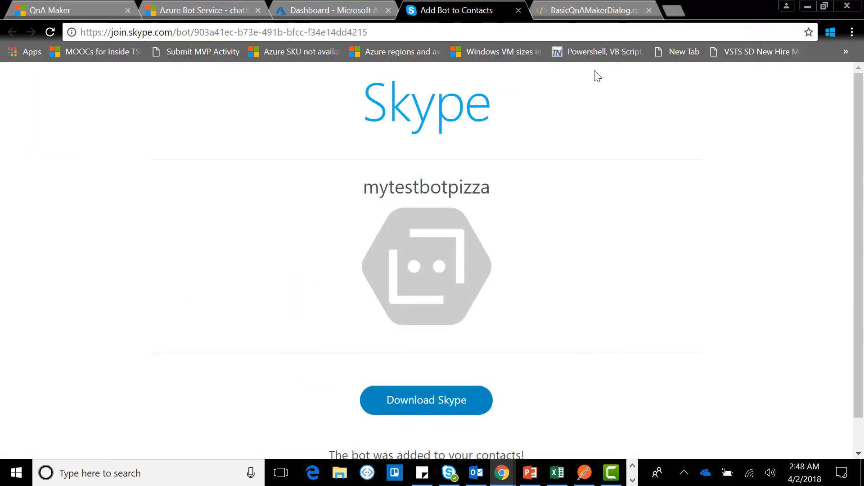
left_click(593, 18)
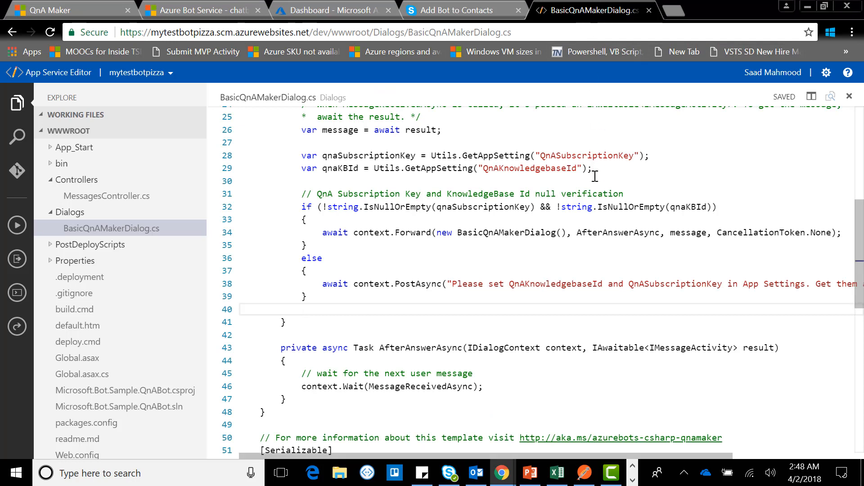